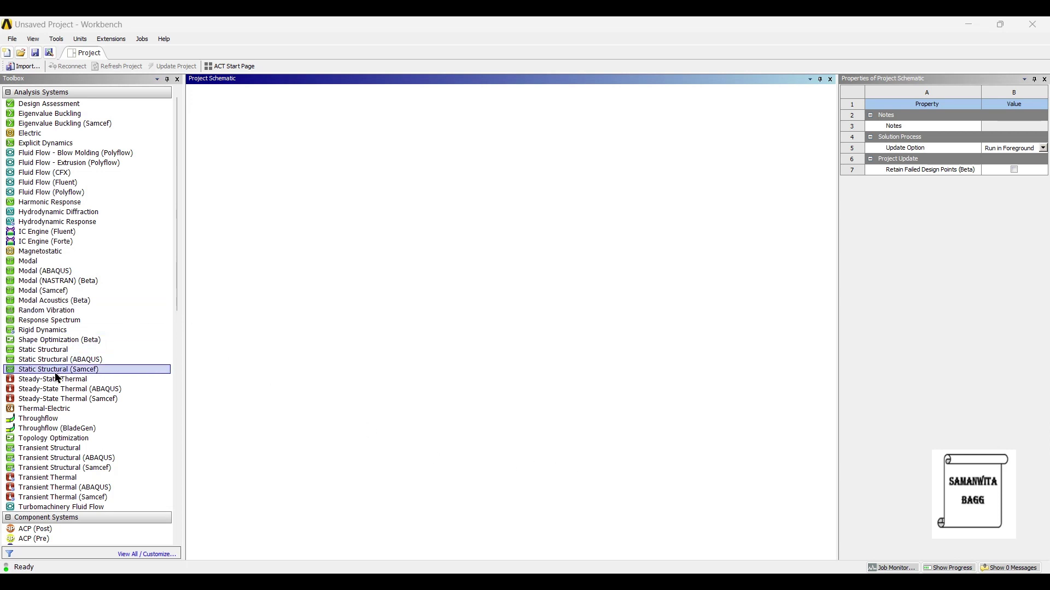
Add a Static Structural system and open its Engineering Data, showing the default Structural Steel
left_click_drag(71, 351, 330, 297)
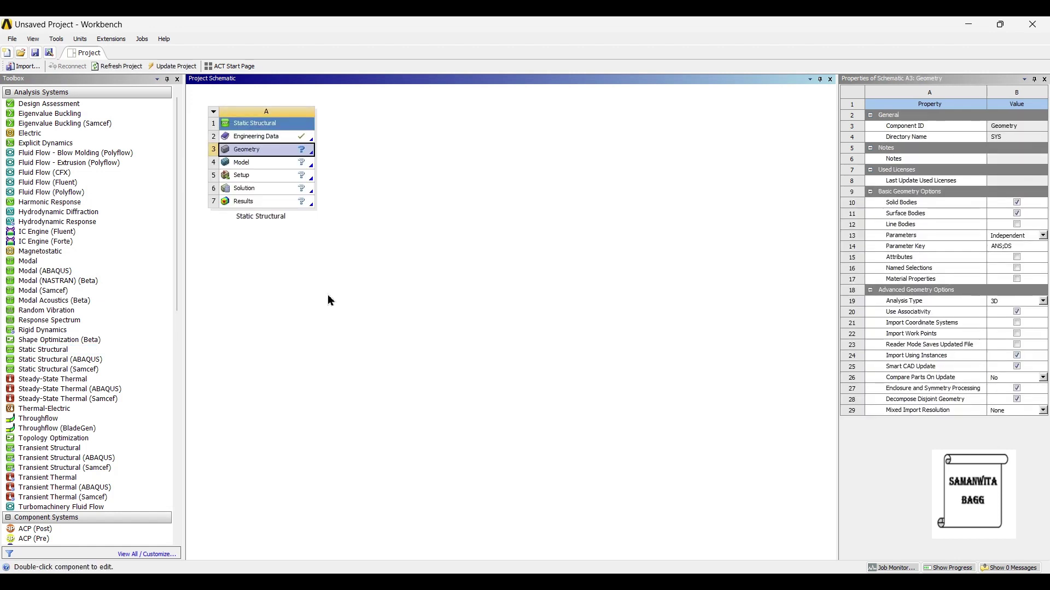
double_click(256, 137)
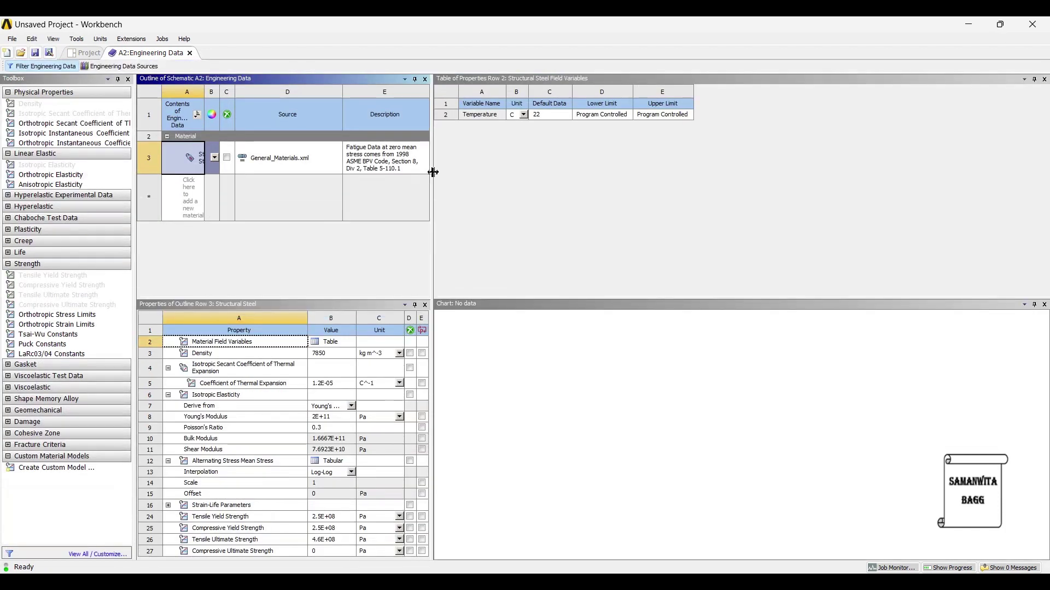
left_click_drag(433, 173, 947, 134)
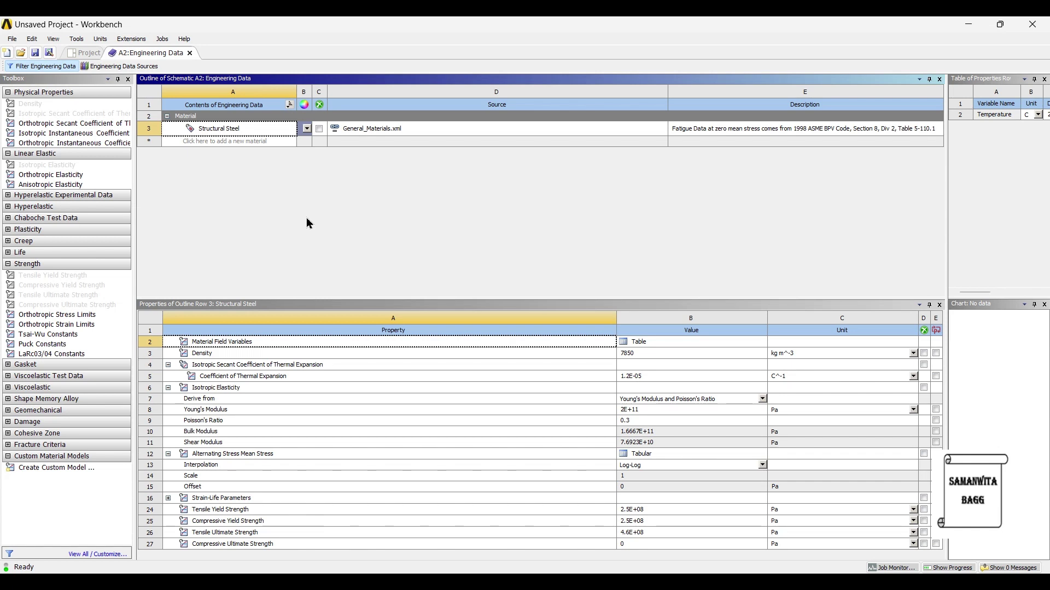
left_click(234, 142)
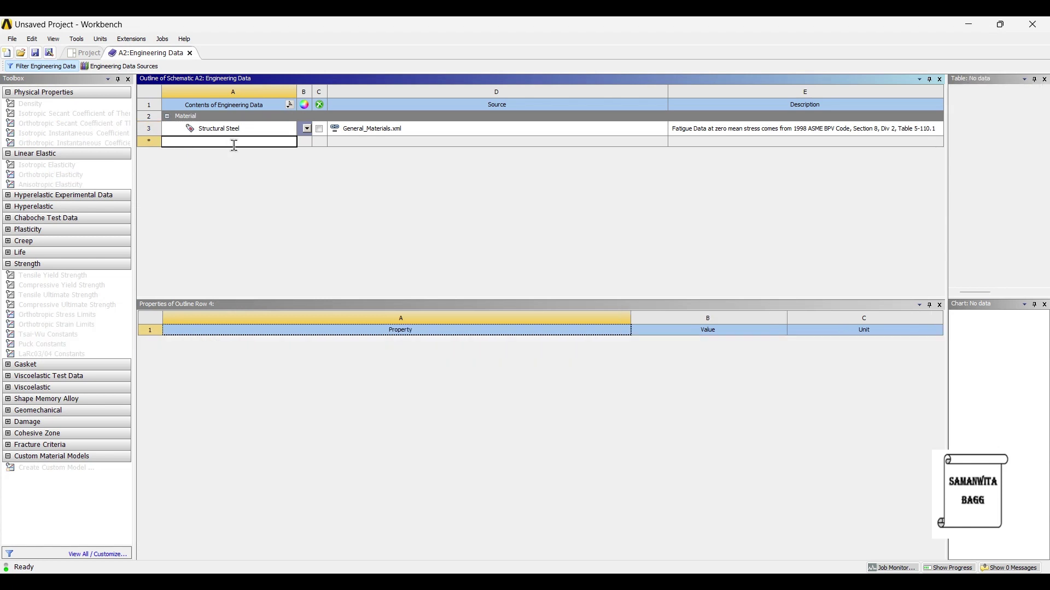
Create a Carbon Steel material with a density of 7850 kg m^-3
type("Carbon Steel")
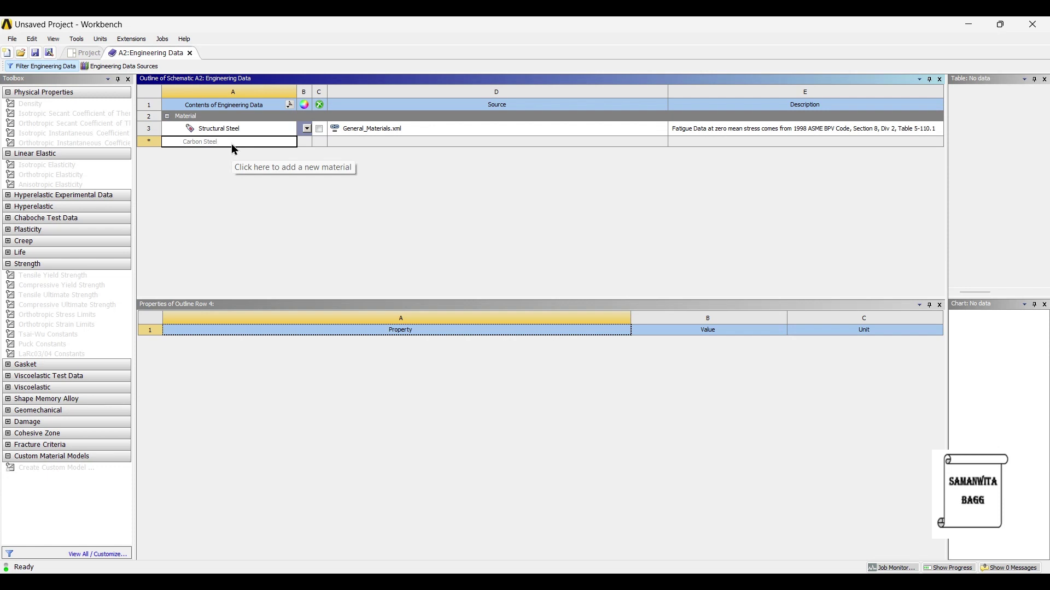
key("Return")
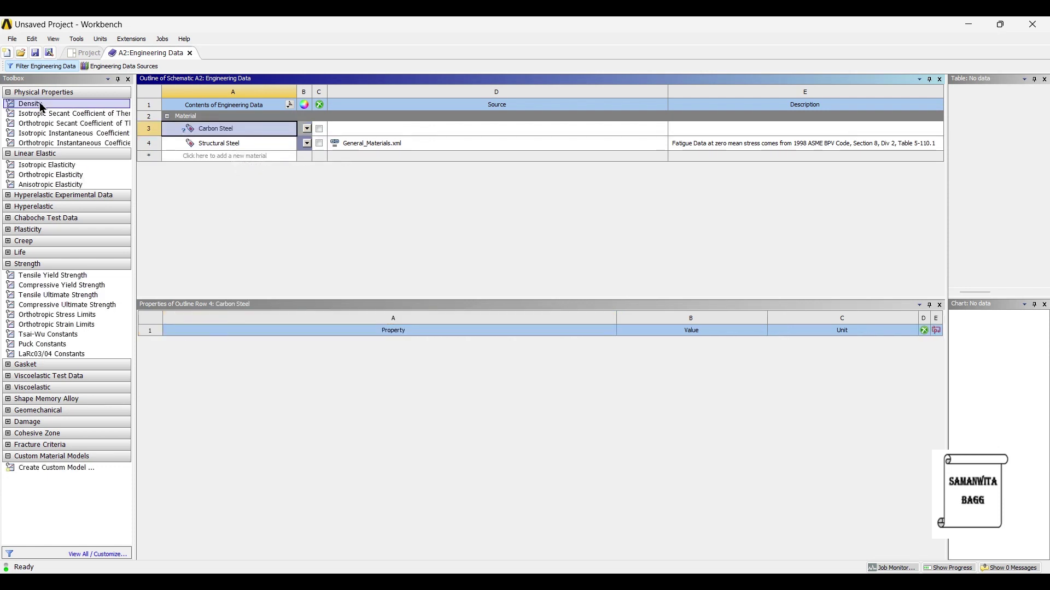
double_click(42, 104)
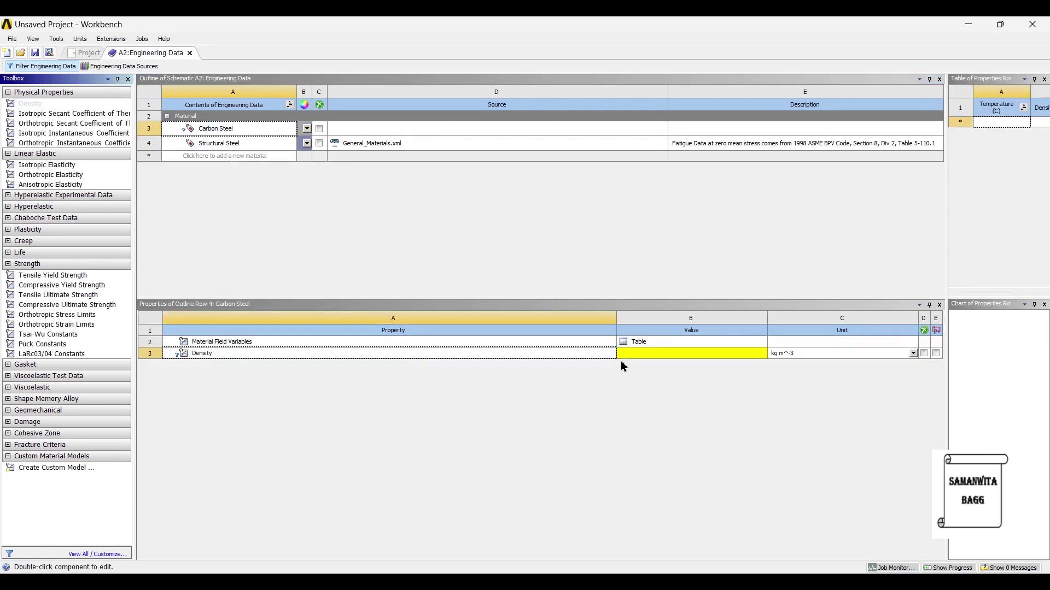
left_click(632, 353)
type("7850")
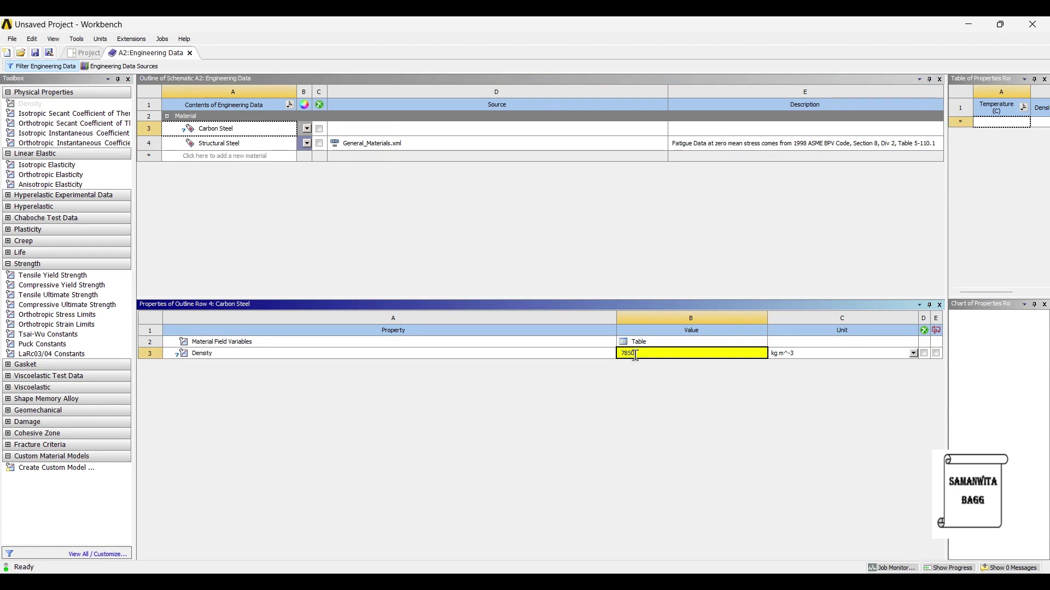
key("Return")
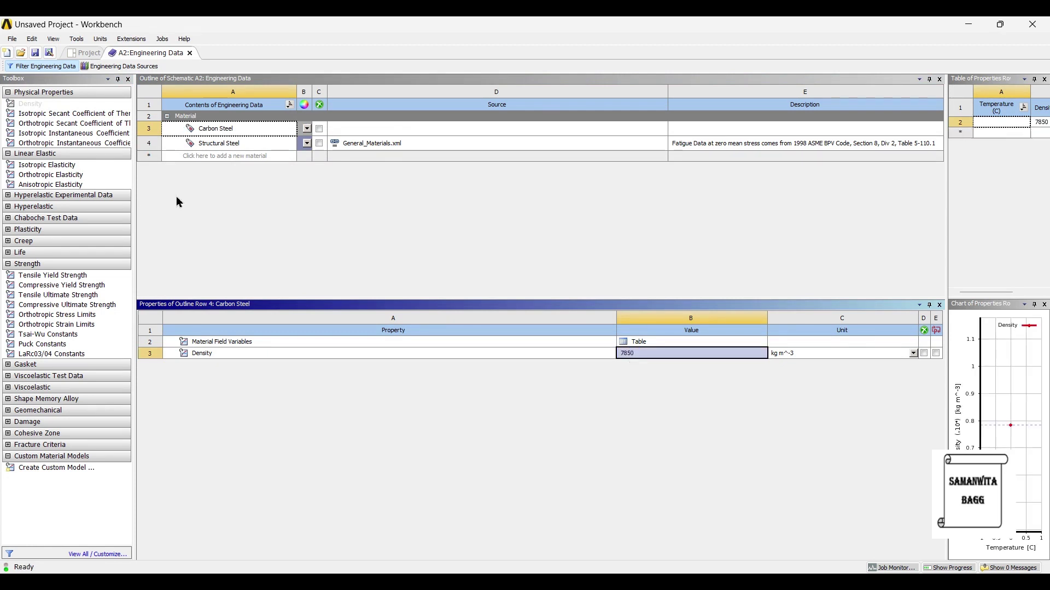
Give Carbon Steel isotropic elasticity: Young's modulus 2.1E+05 MPa, Poisson's ratio 0.29
double_click(54, 165)
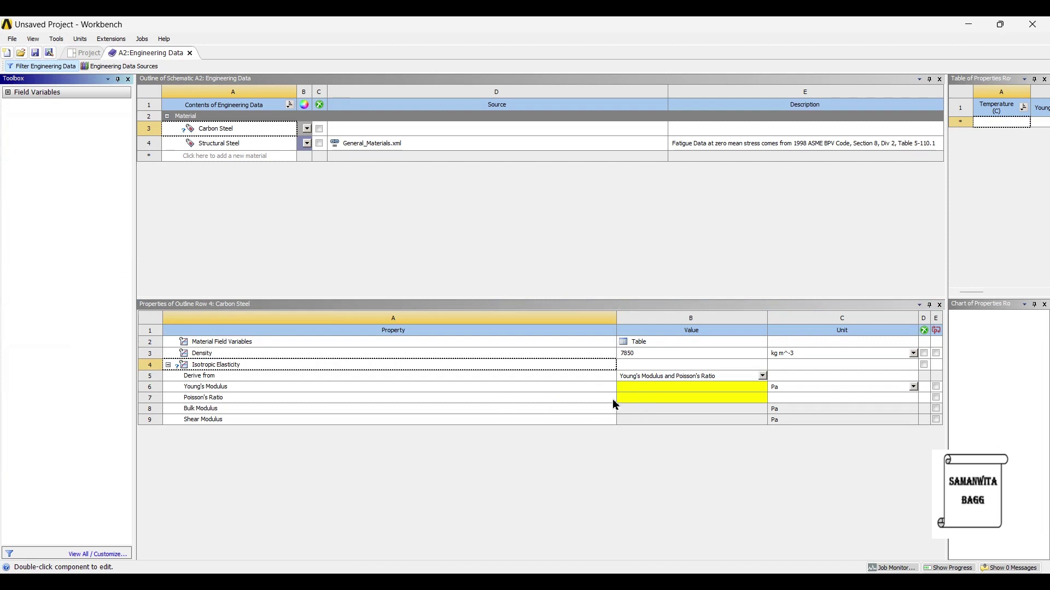
left_click(645, 388)
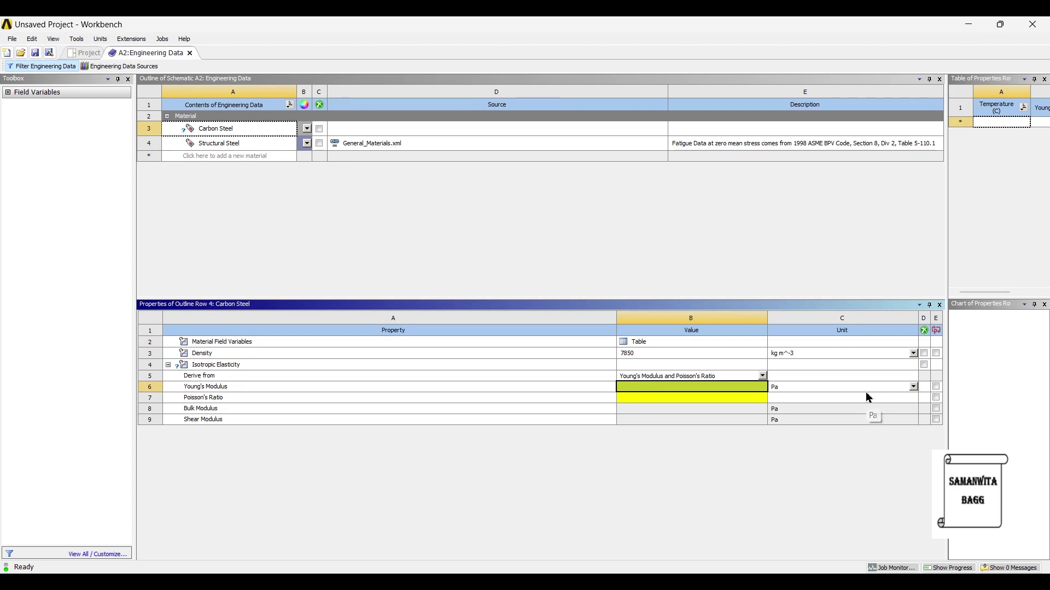
left_click(913, 387)
left_click(697, 325)
type("2.1e")
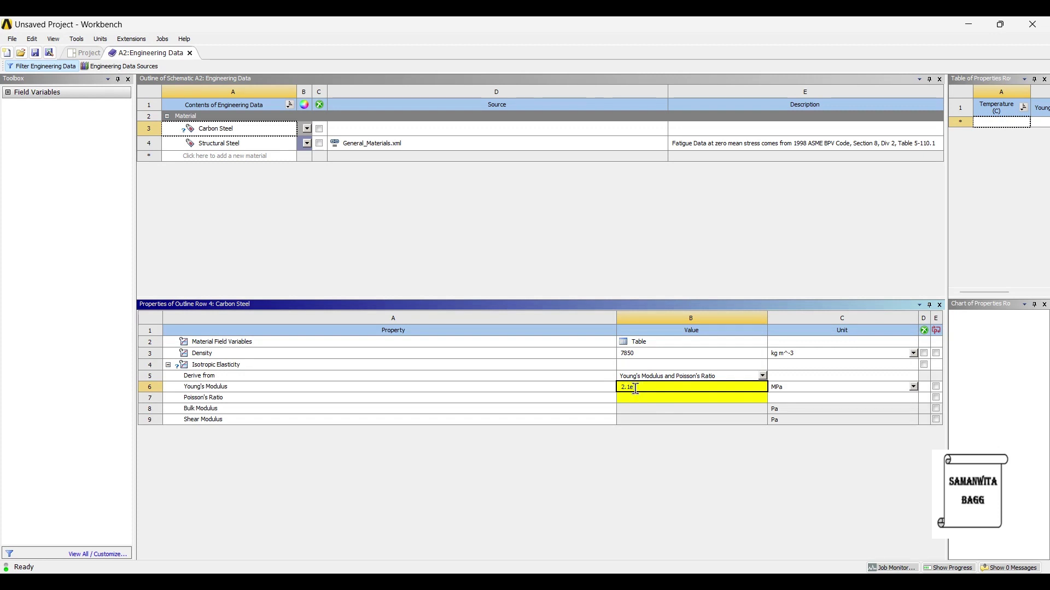
type("5")
key("Return")
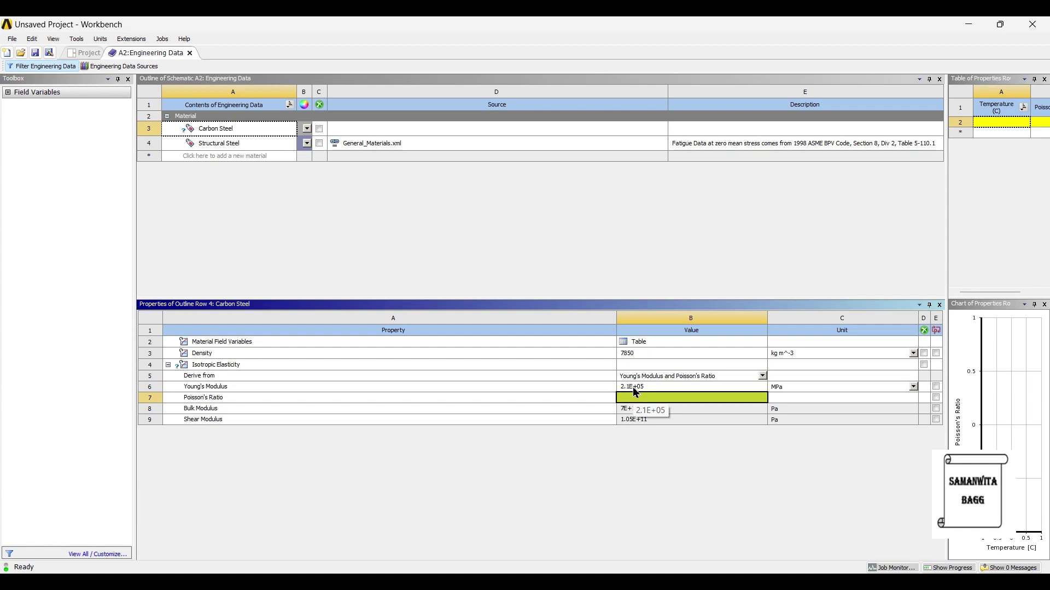
type("0.29")
key("Return")
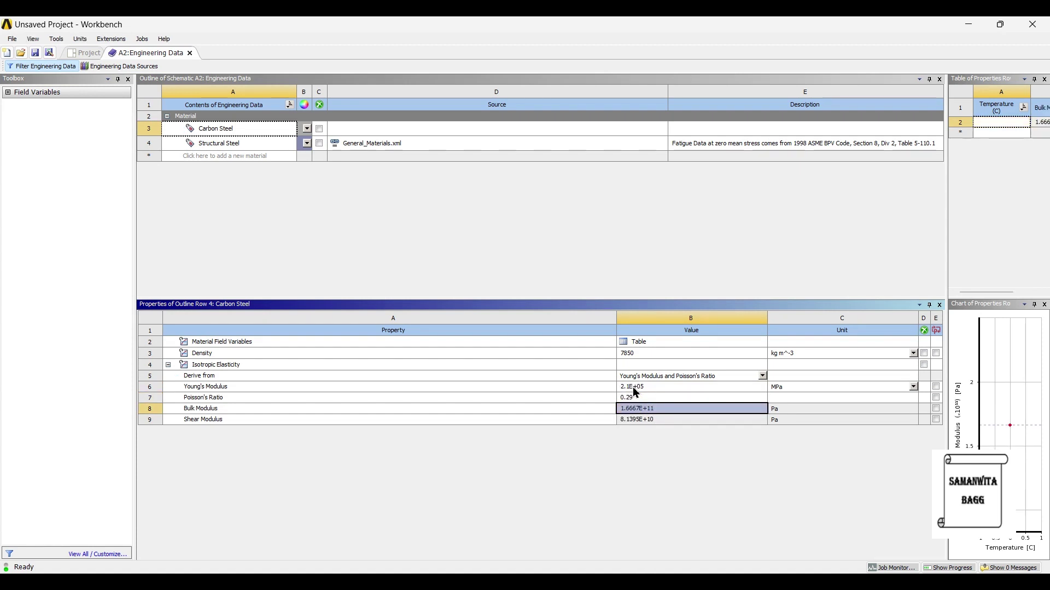
left_click(221, 156)
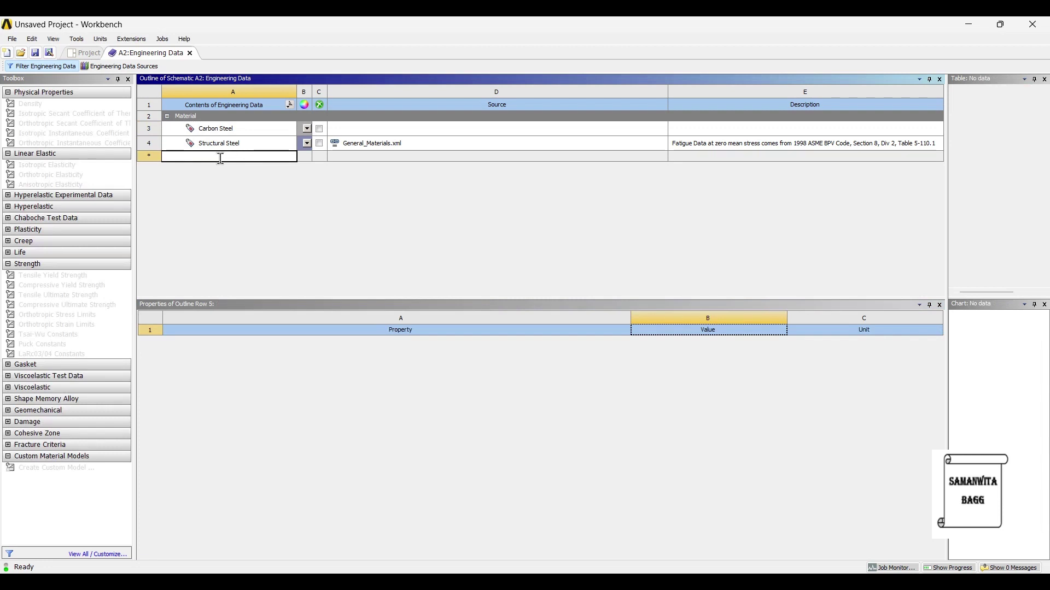
Create a Tungsten Carbide material with a density of 15630 kg m^-3
type("Tung")
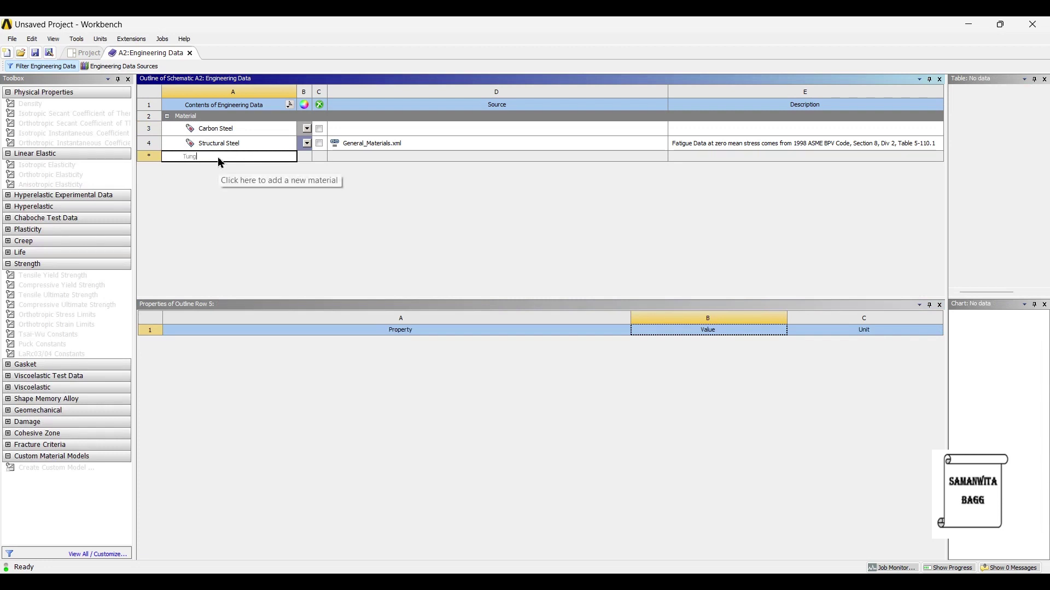
type("sten Carbide")
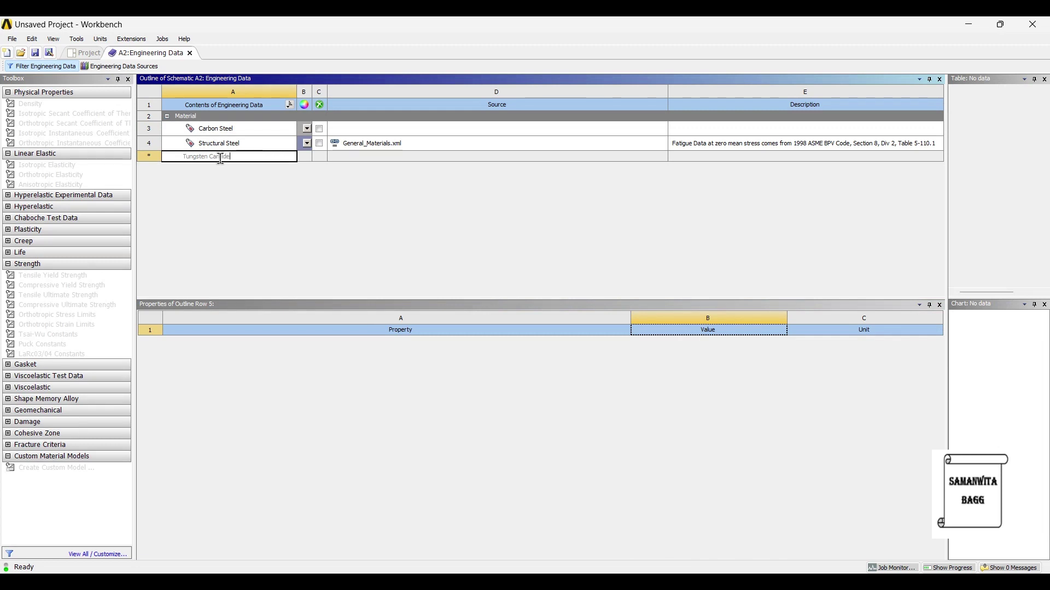
key("Return")
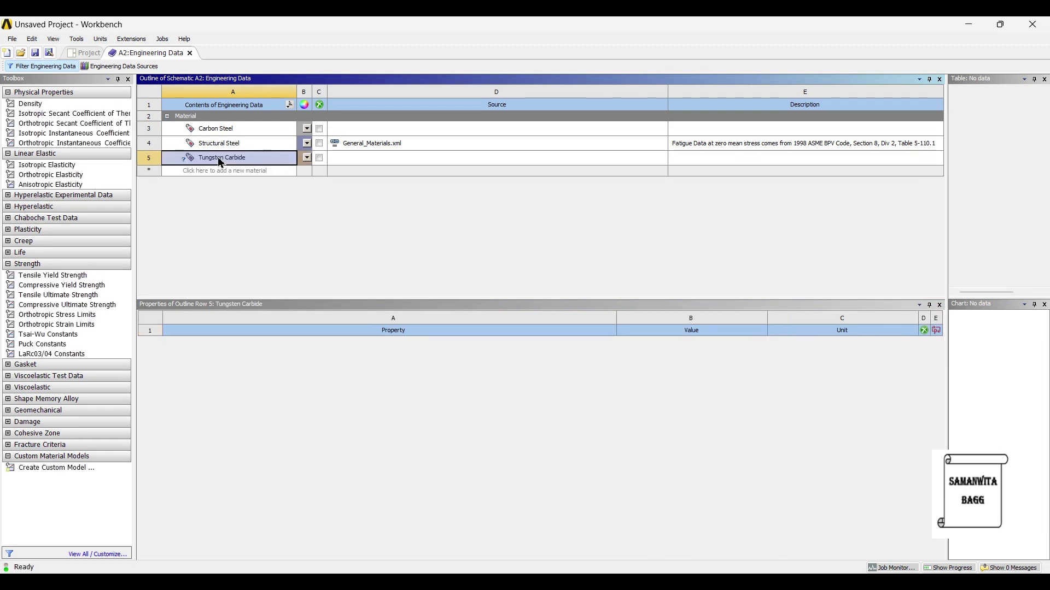
double_click(67, 106)
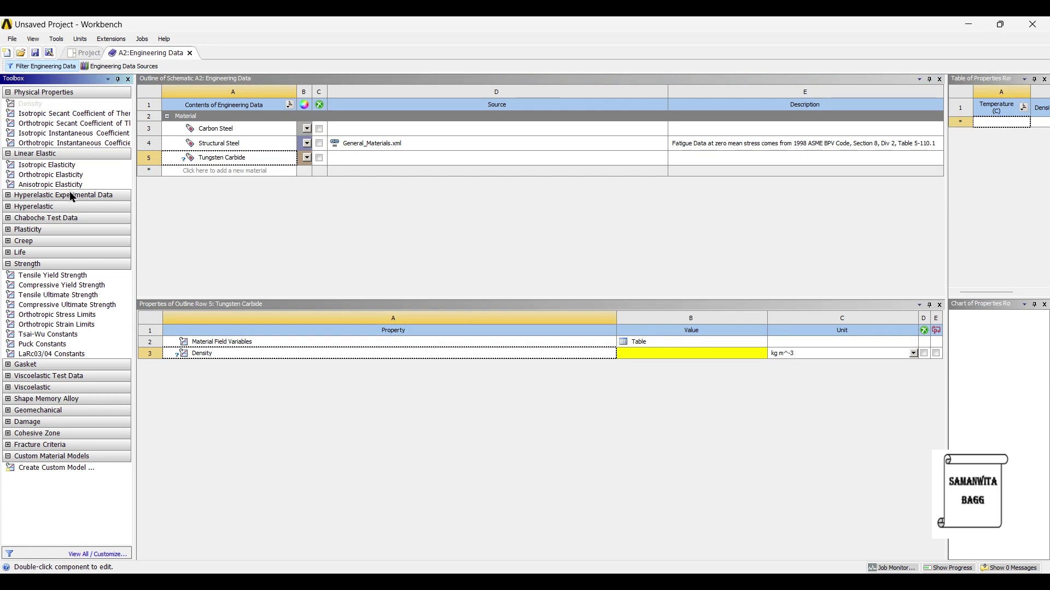
left_click(53, 275)
right_click(2, 519)
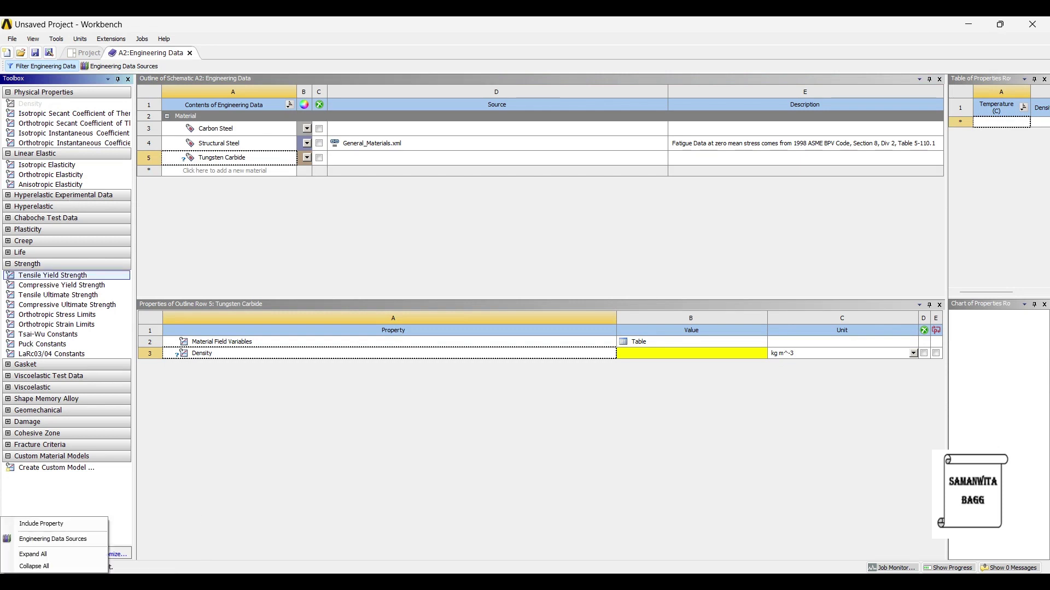
left_click(665, 356)
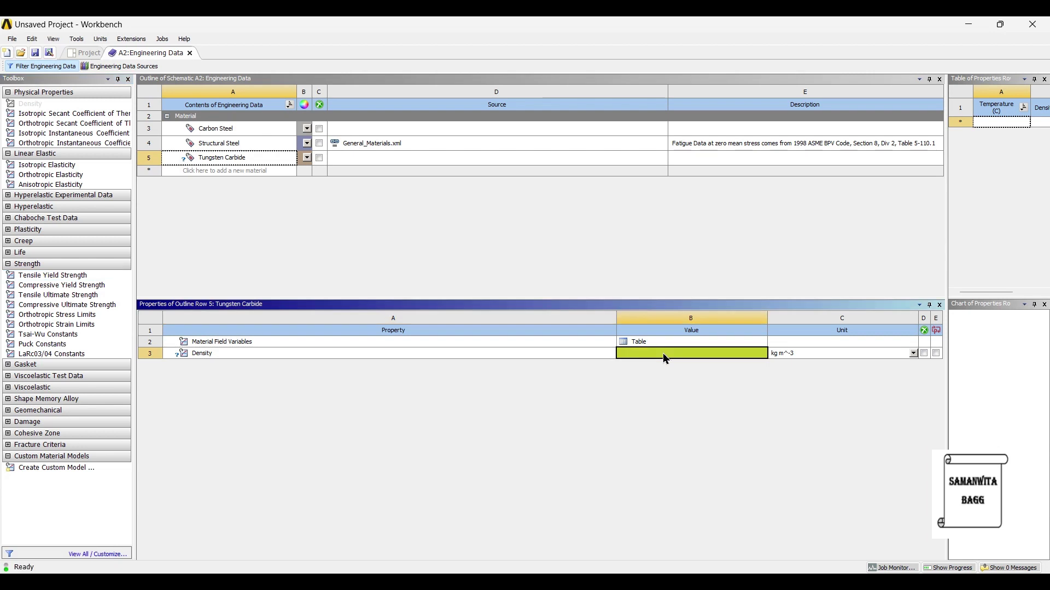
type("1563")
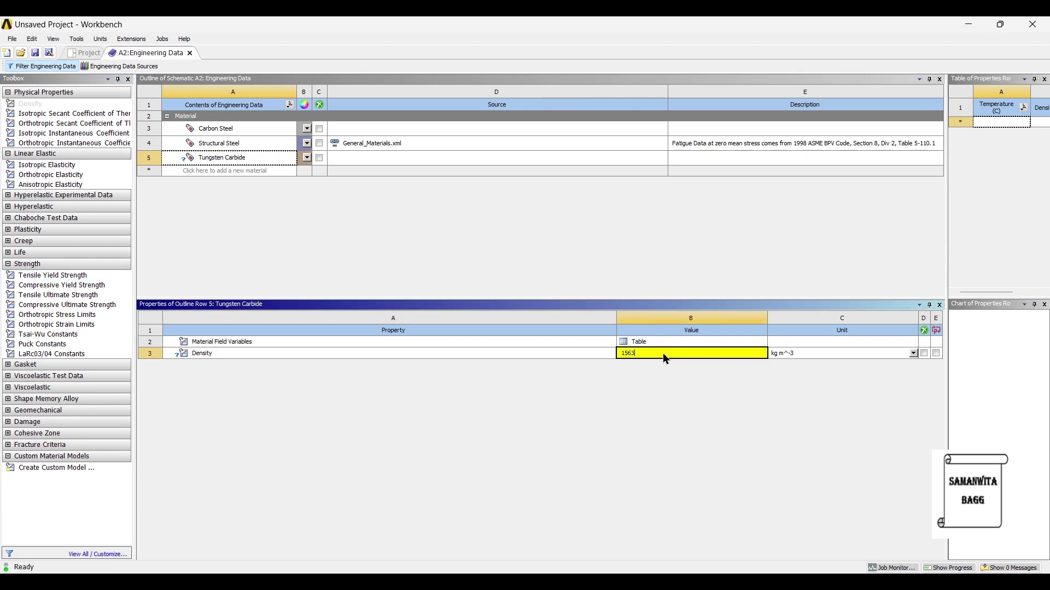
type("0")
key("Return")
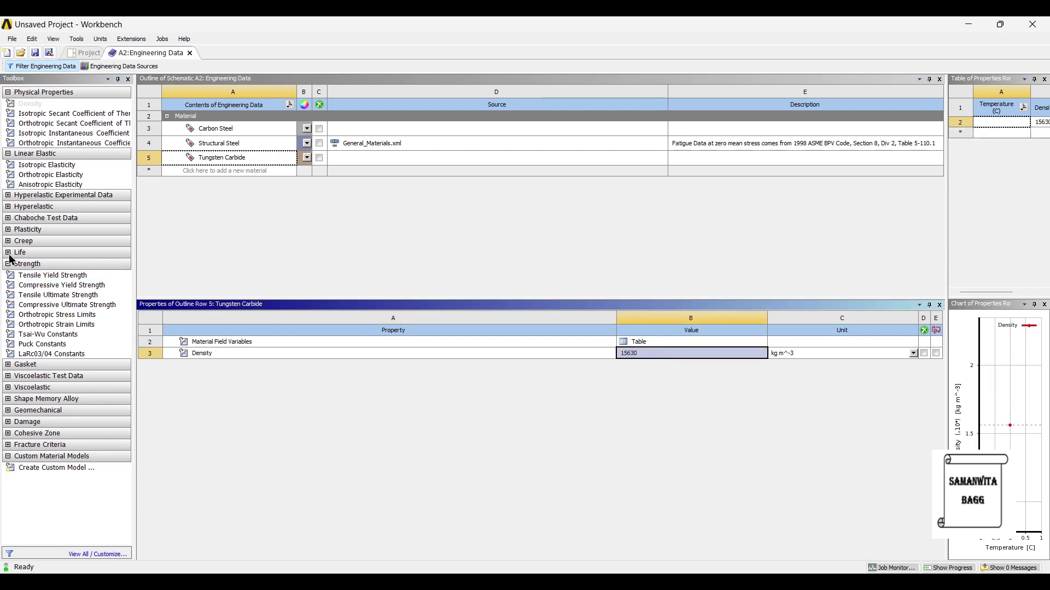
Give Tungsten Carbide Young's modulus 53000 MPa and Poisson's ratio 0.31
left_click_drag(49, 165, 402, 241)
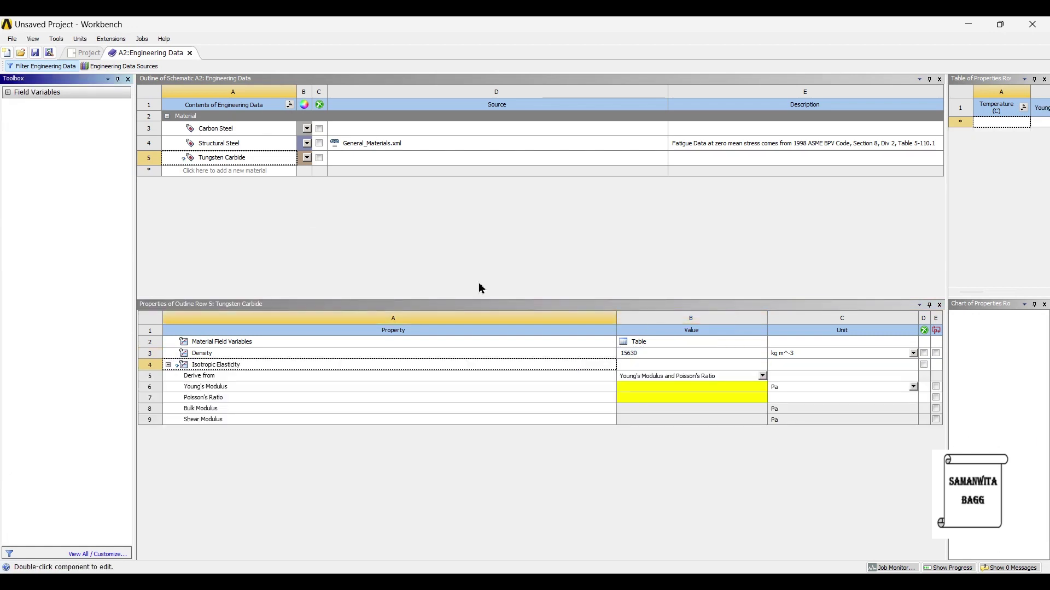
left_click(914, 387)
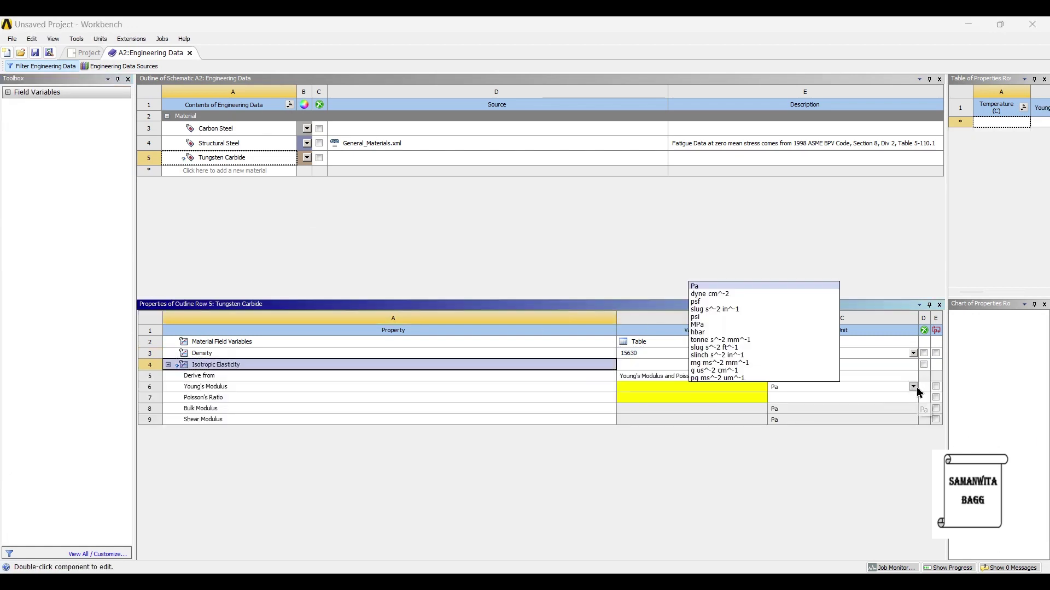
left_click(755, 325)
left_click(654, 388)
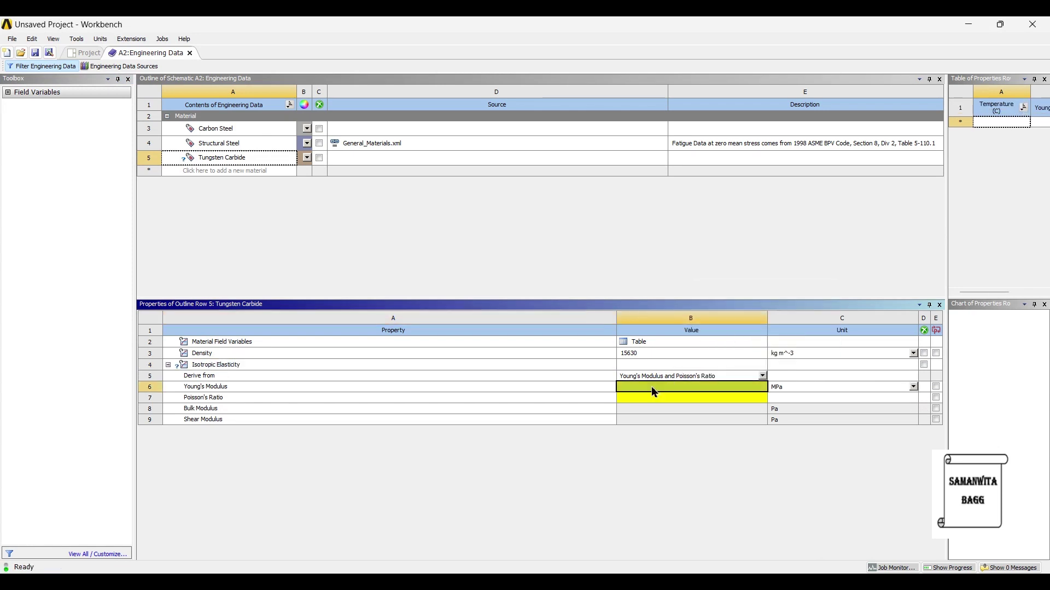
type("53000")
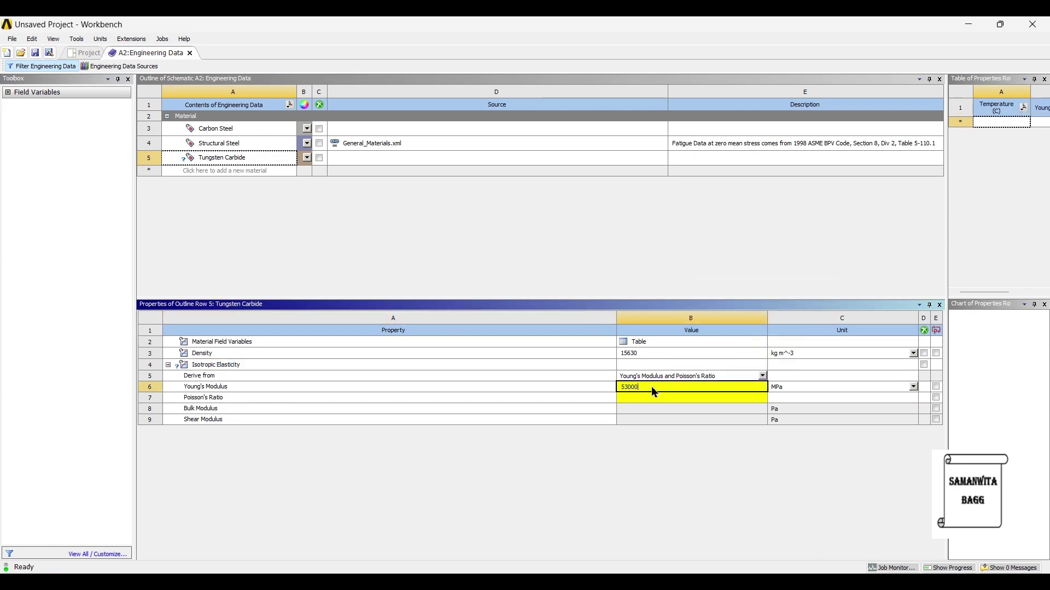
key("Return")
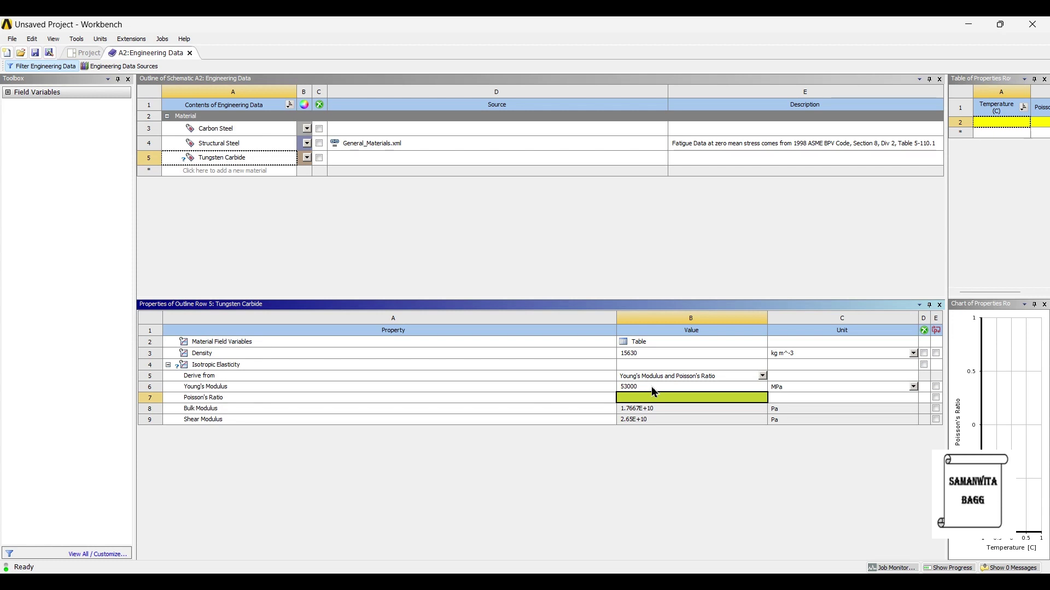
type("0.31")
key("Return")
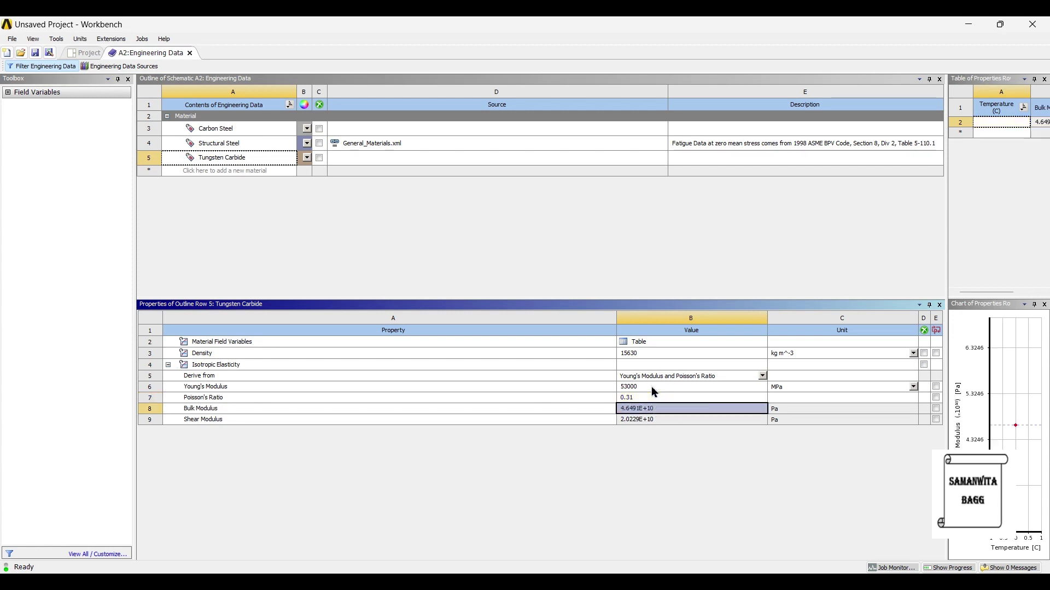
left_click(206, 170)
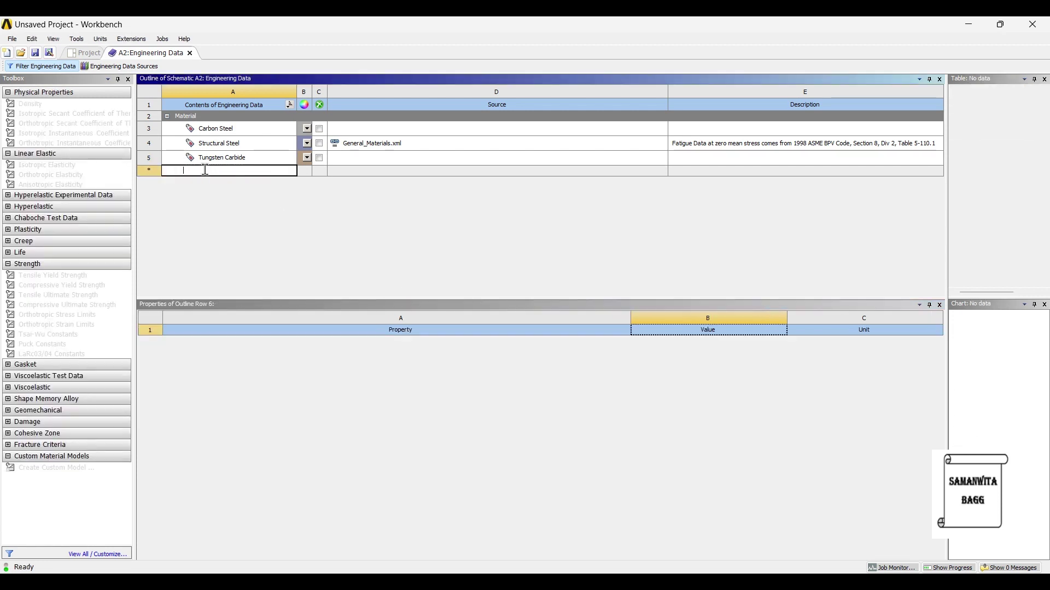
Create a D2 Steel material with a density of 7700 kg m^-3
type("D2")
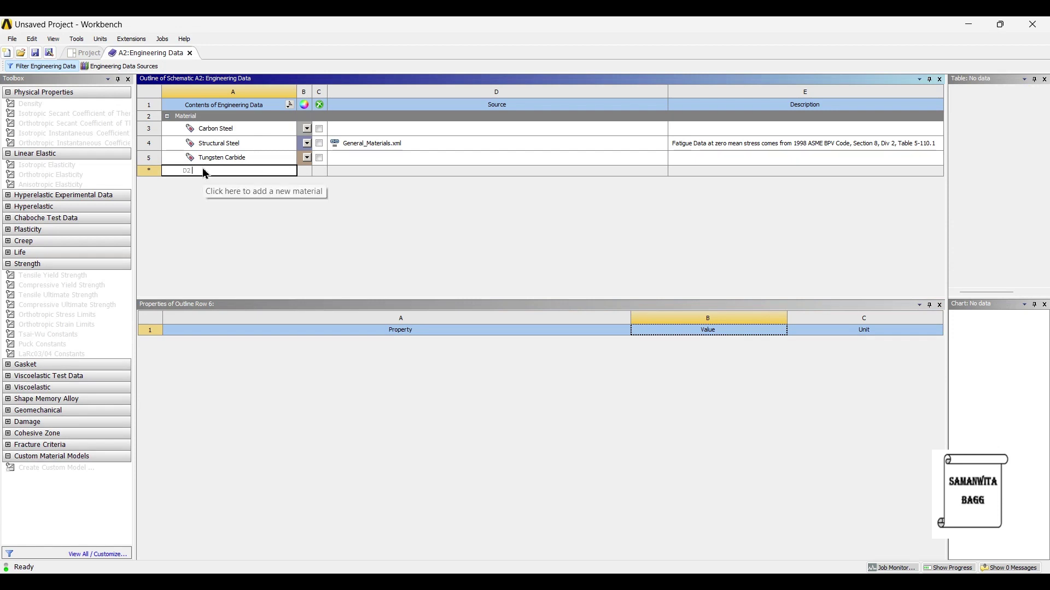
type(" Stee")
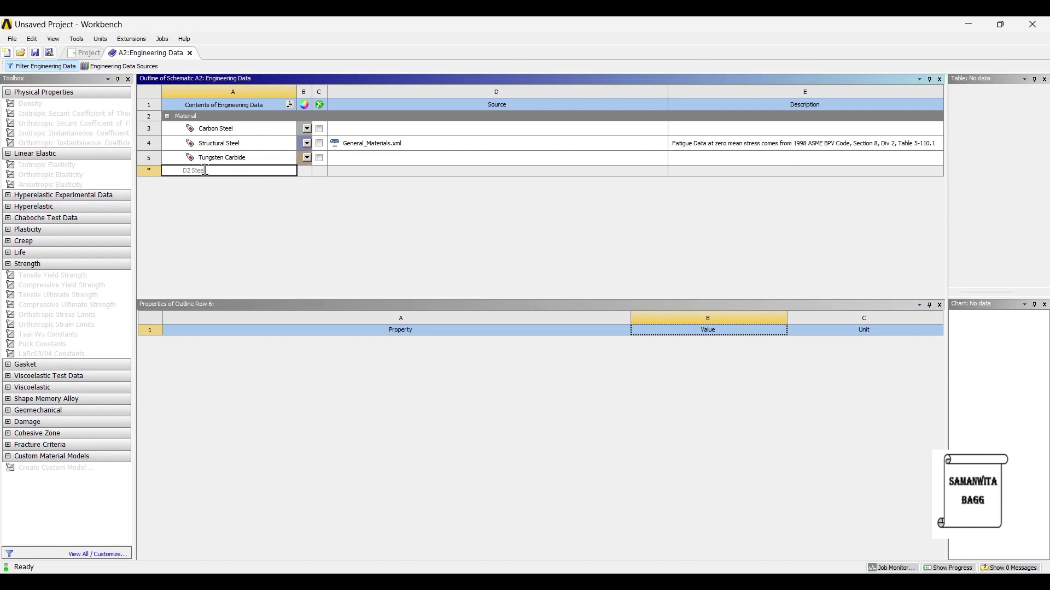
type("l")
key("Return")
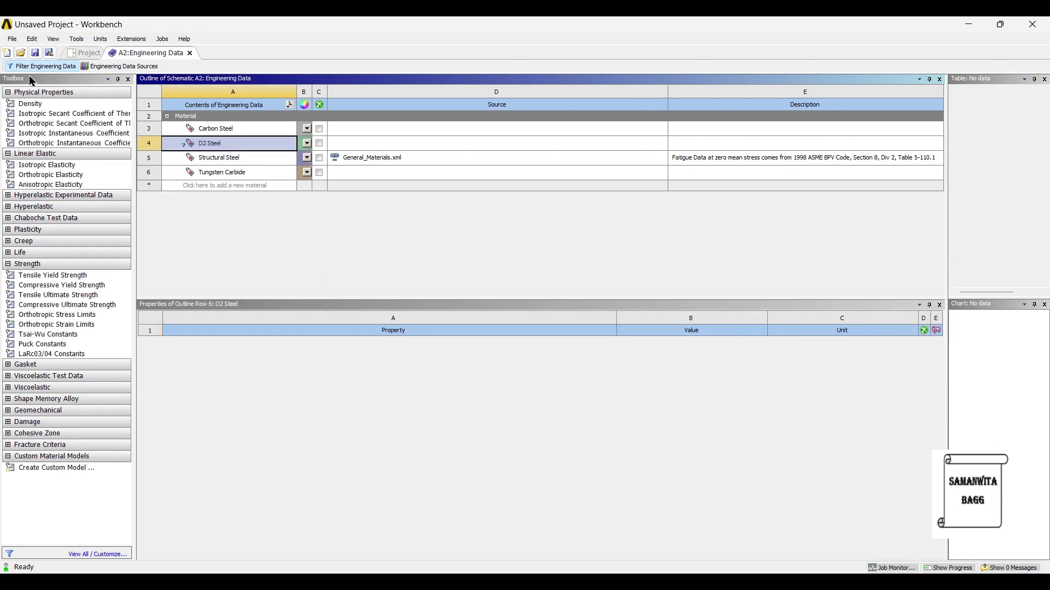
left_click_drag(30, 104, 656, 350)
left_click(685, 356)
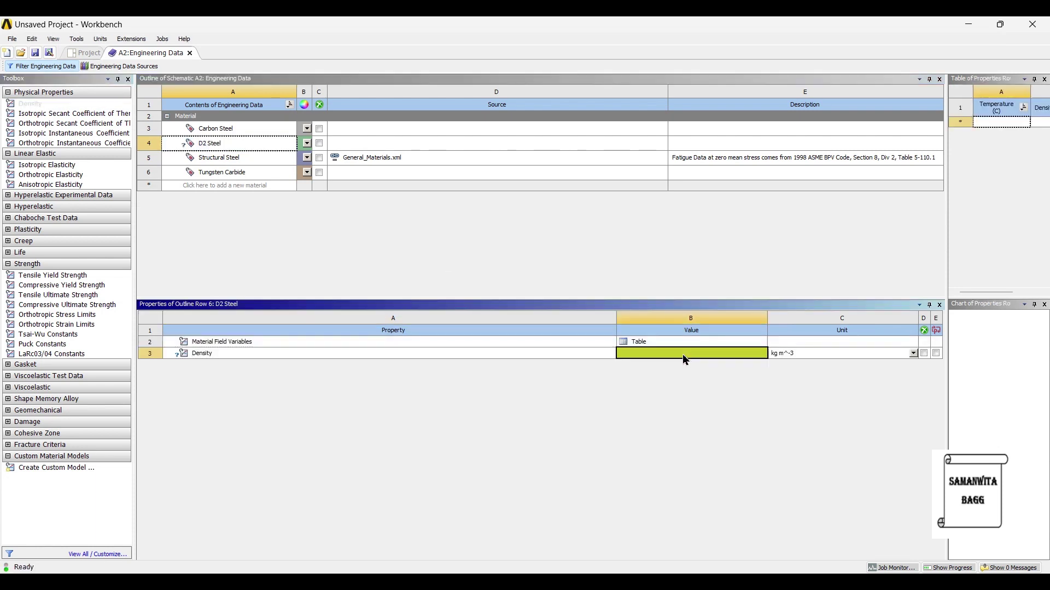
type("7700")
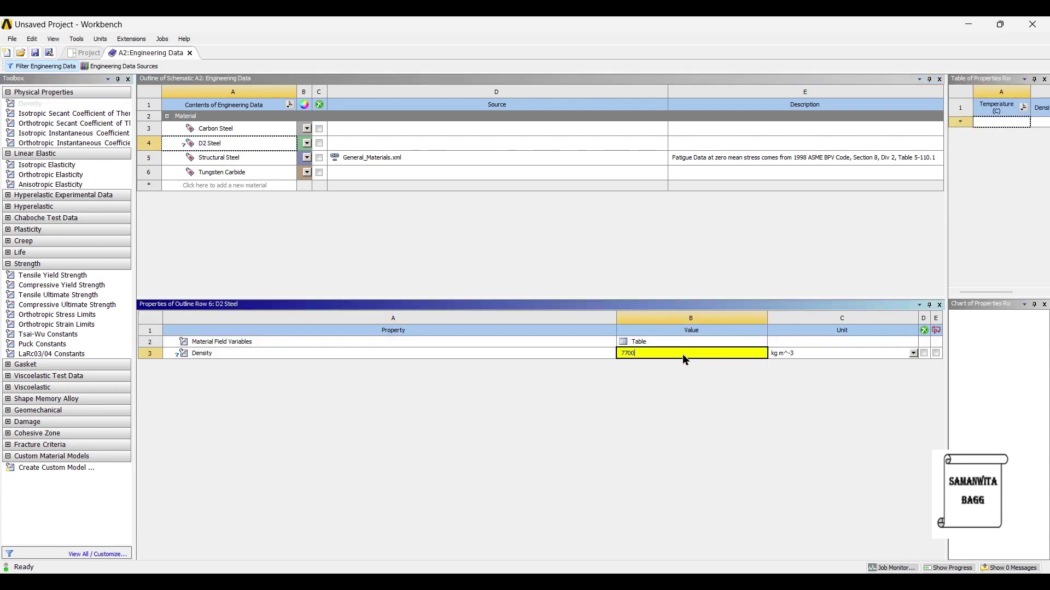
key("Return")
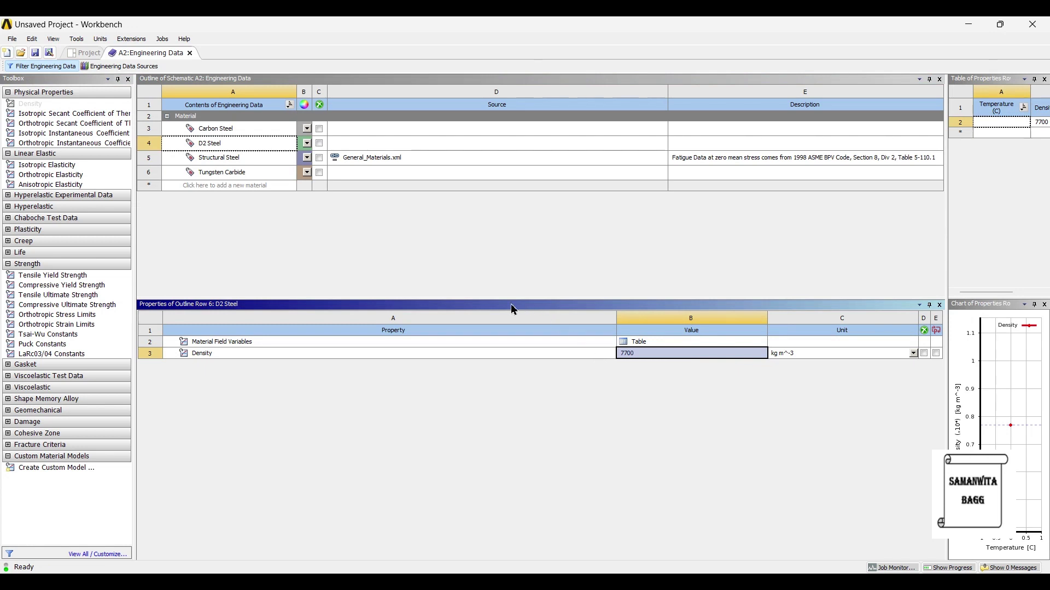
Give D2 Steel Young's modulus 28000 MPa and Poisson's ratio 0.27
left_click(57, 165)
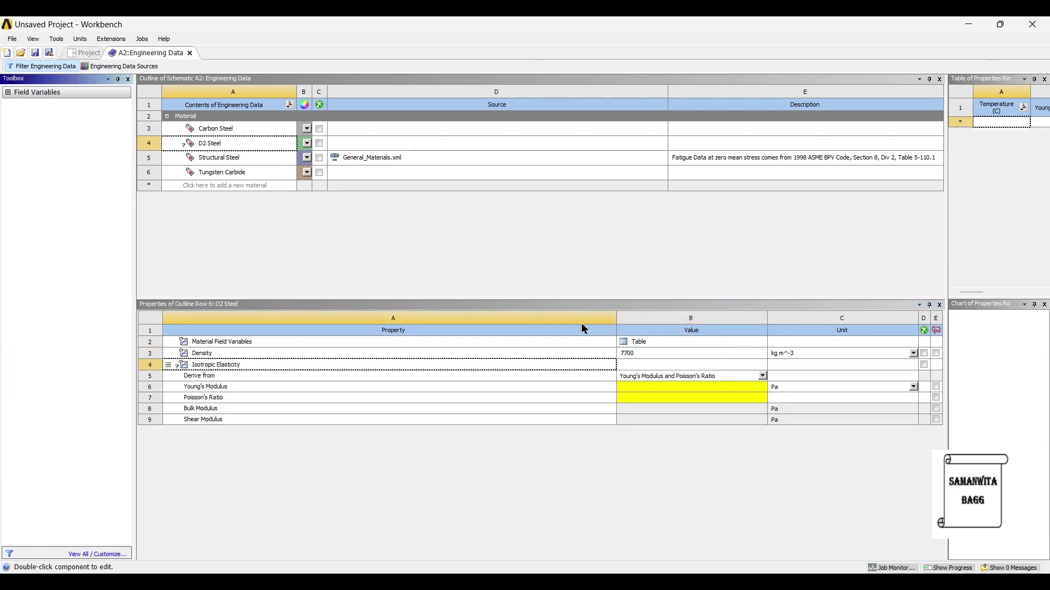
left_click(683, 388)
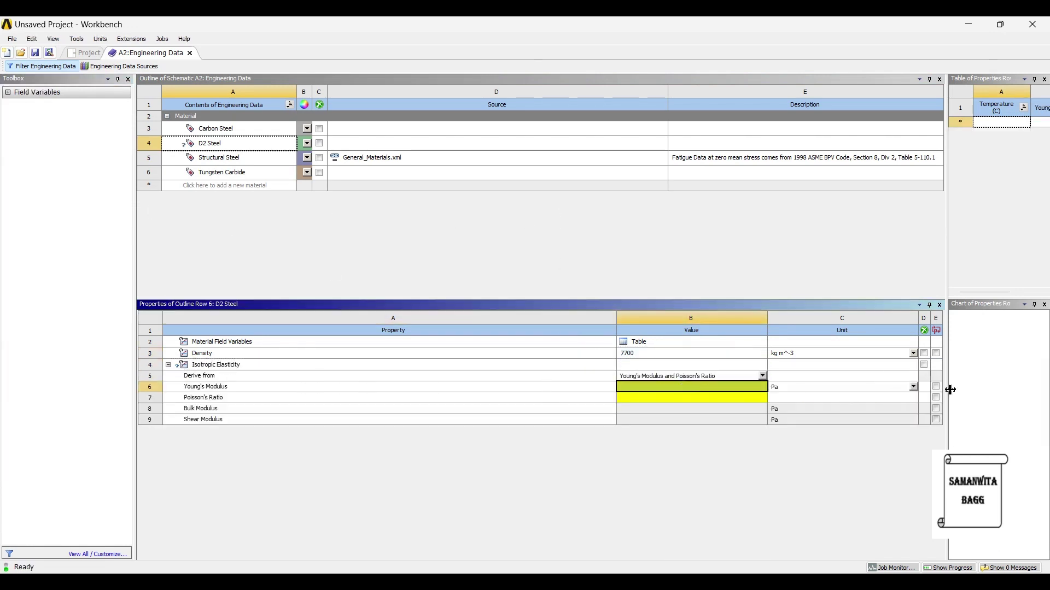
left_click(914, 387)
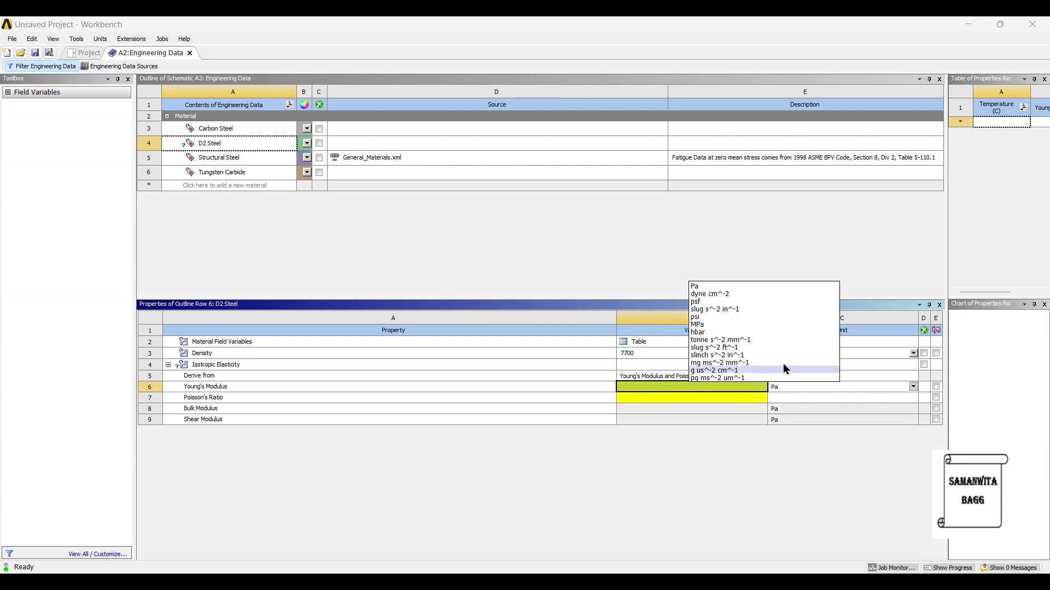
left_click(731, 326)
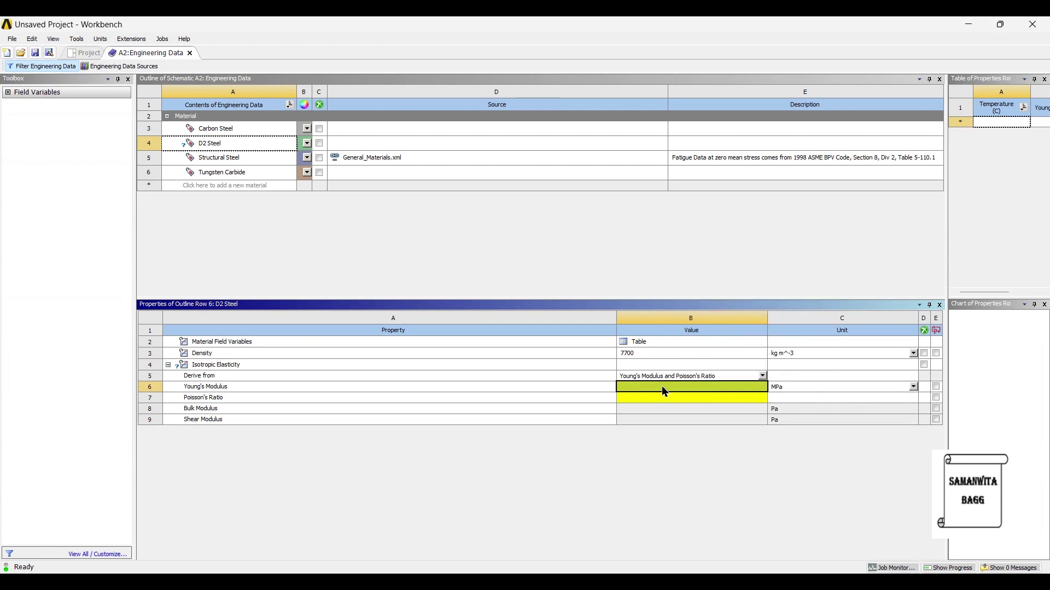
type("28000")
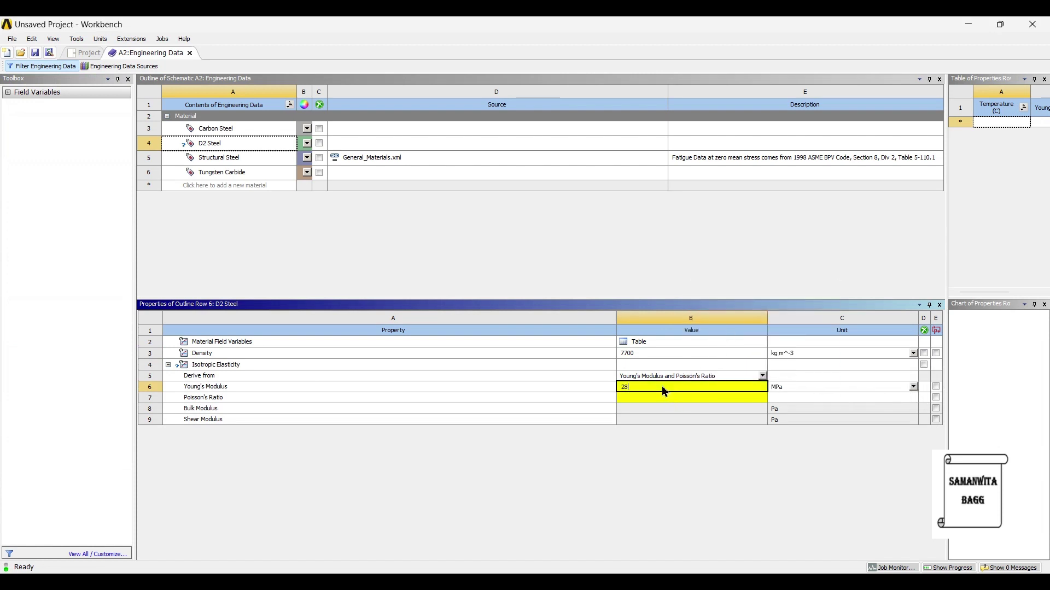
key("Return")
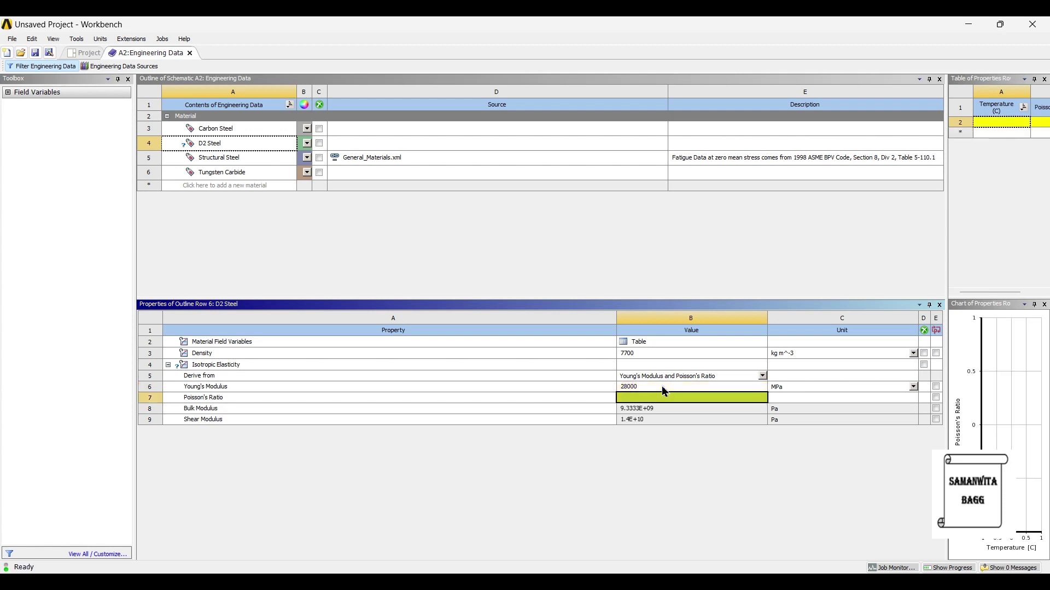
type("0.27")
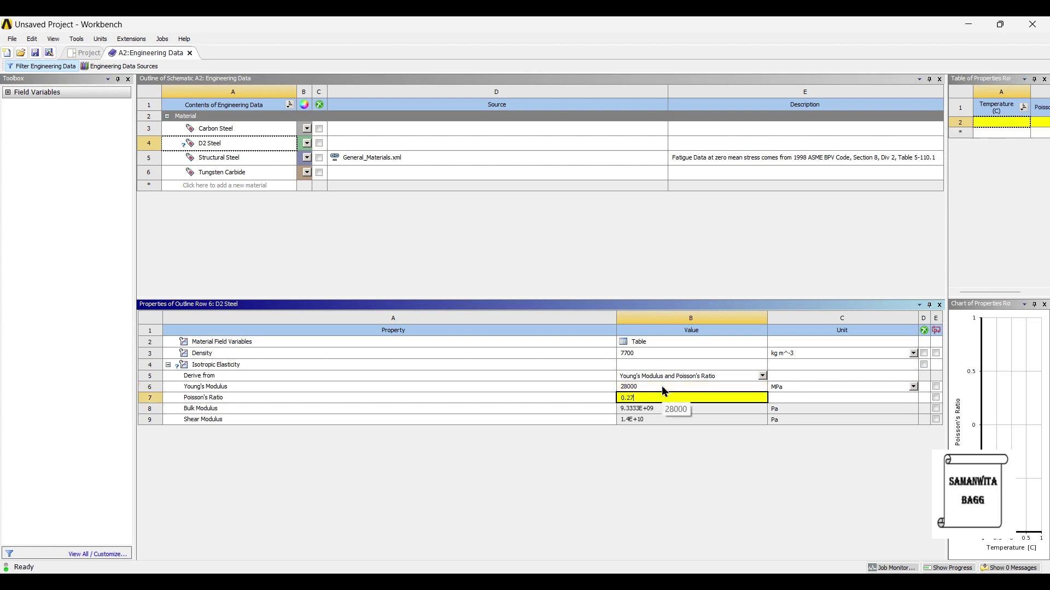
key("Return")
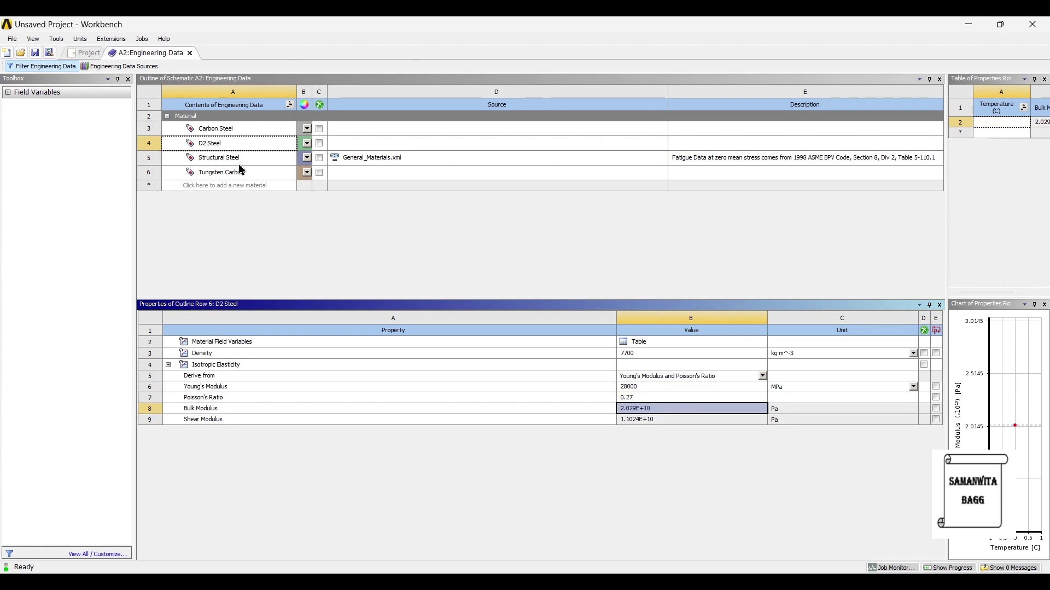
Update the project and import the recent Twist Drill STEP file as the geometry
left_click(84, 52)
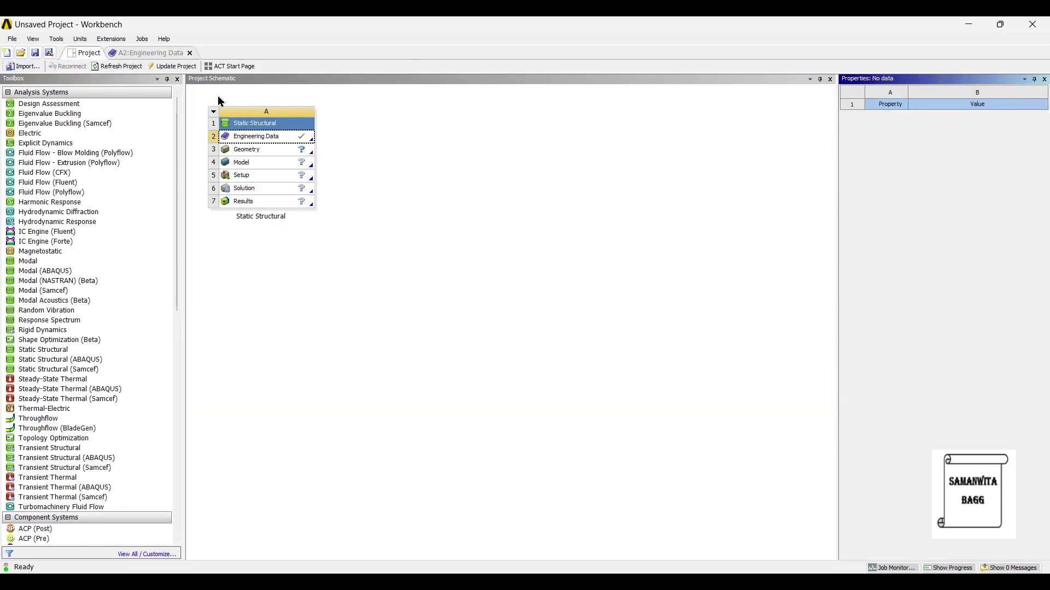
left_click(179, 67)
left_click(269, 152)
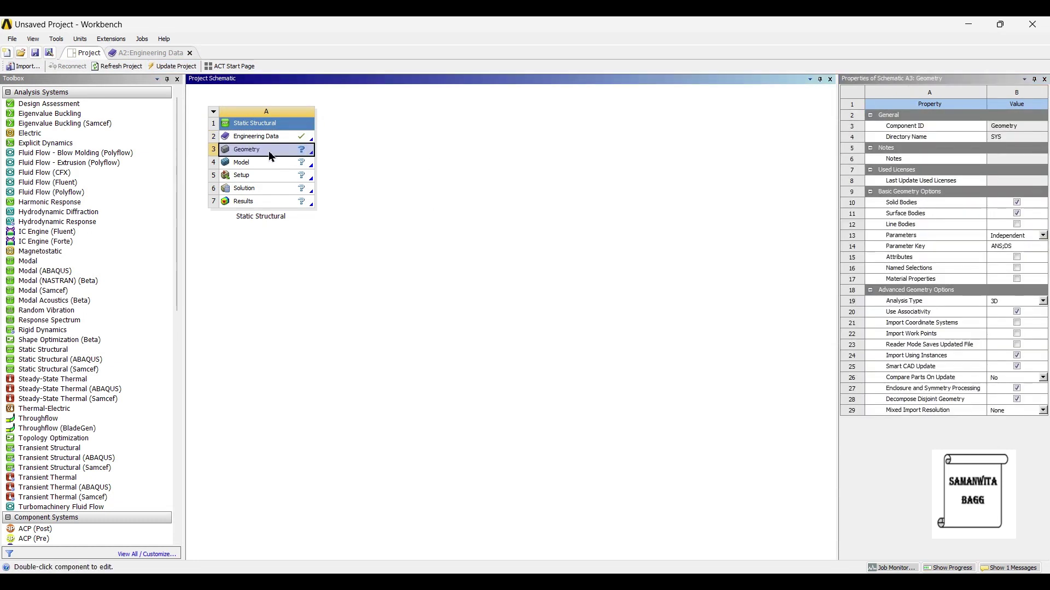
right_click(271, 157)
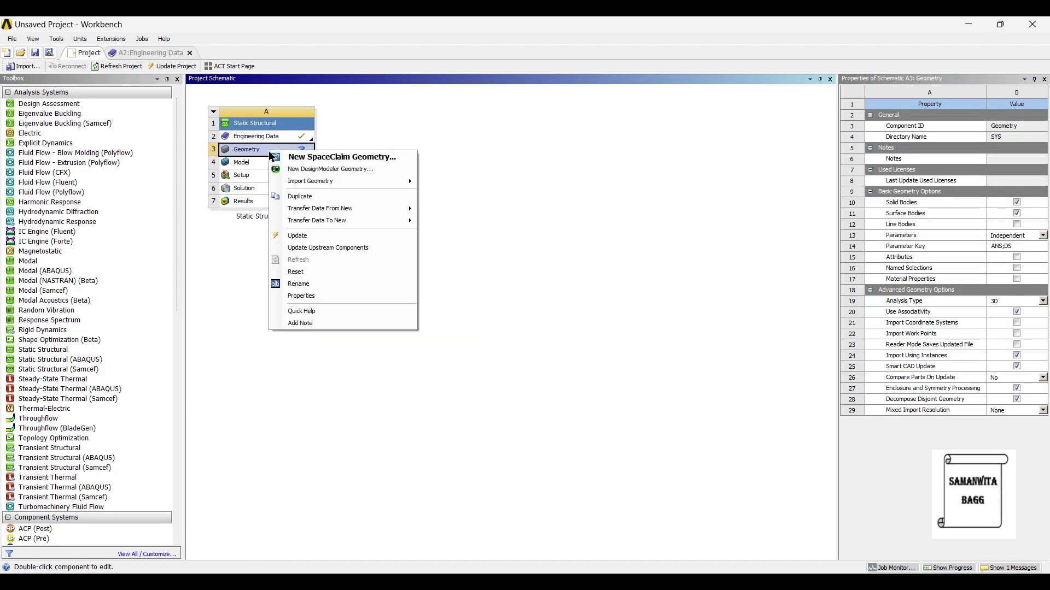
mouse_move(333, 183)
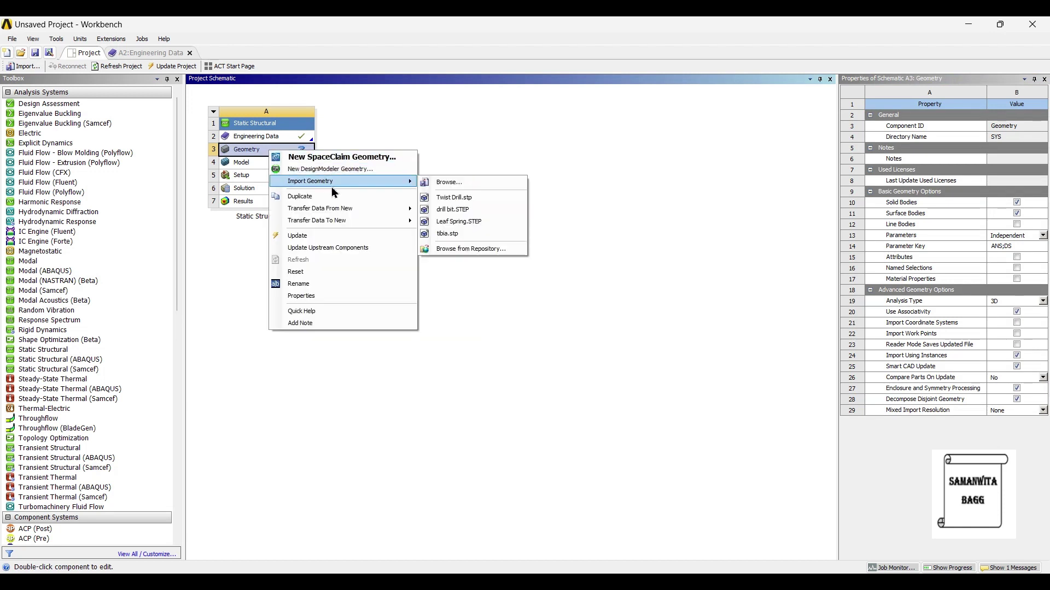
left_click(476, 201)
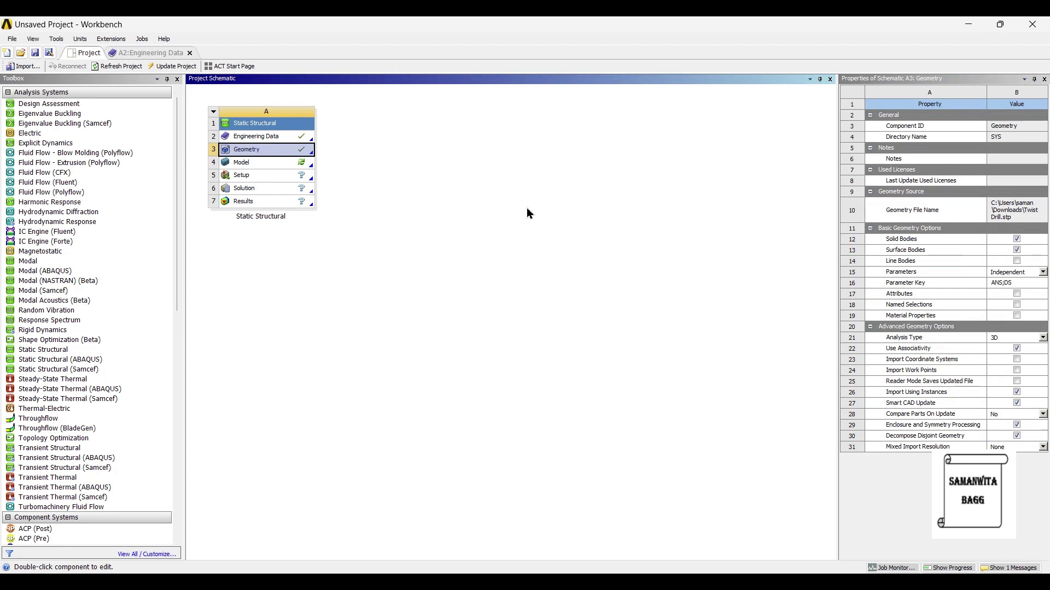
double_click(266, 164)
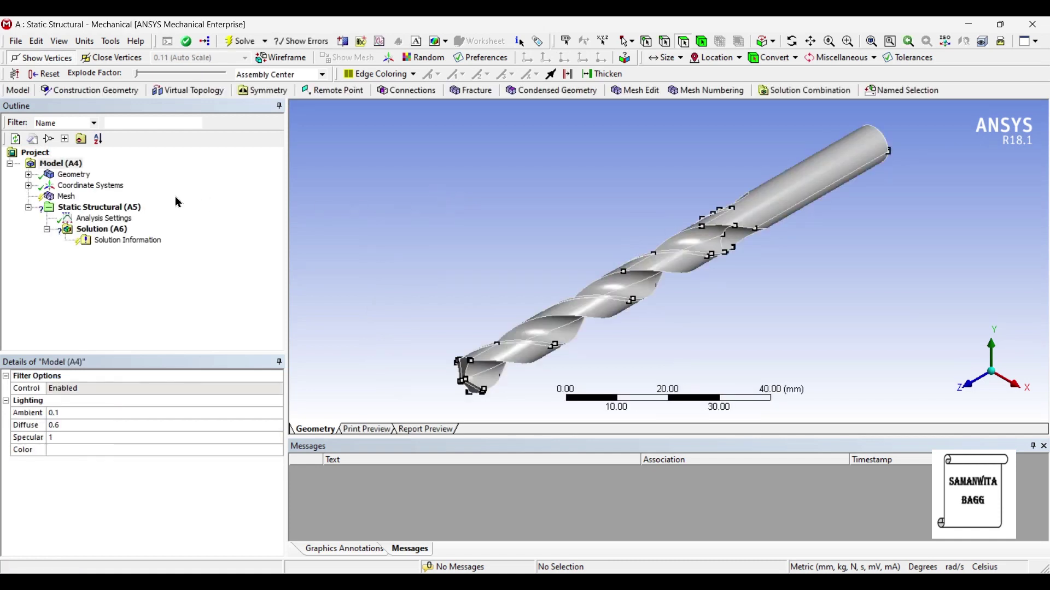
Set the Twist Drill 2 body's material assignment to Carbon Steel
left_click(27, 175)
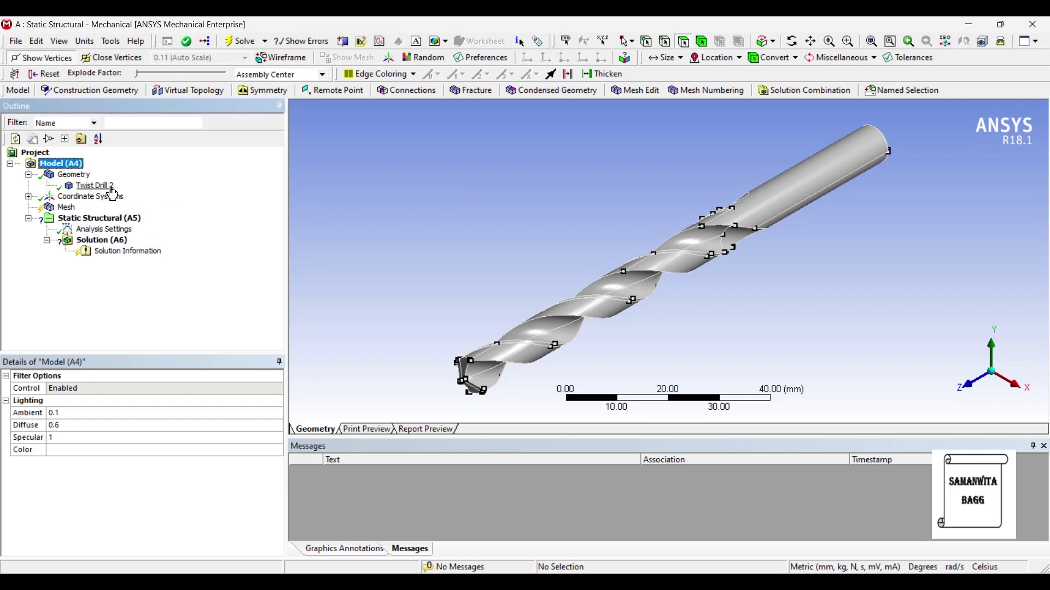
left_click(94, 186)
left_click(165, 489)
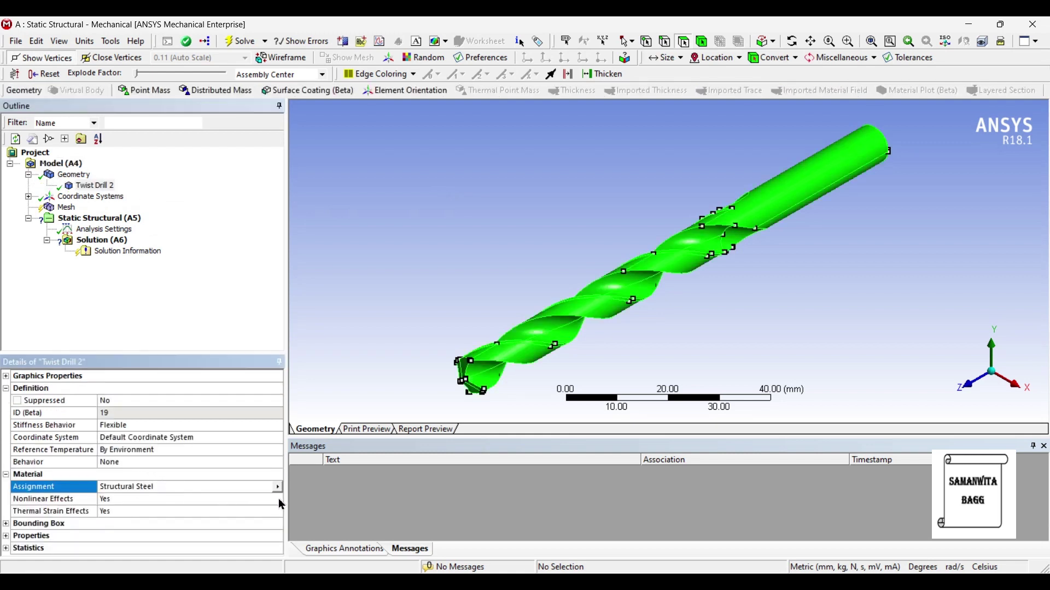
left_click(279, 487)
left_click(335, 453)
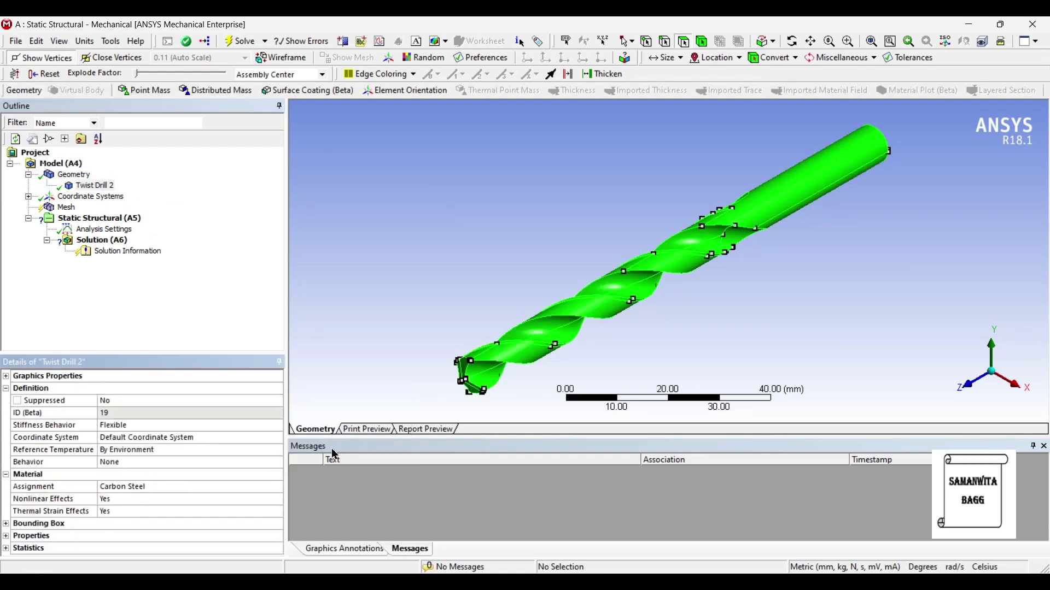
left_click(28, 174)
Set the mesh Relevance Center to Fine and generate the drill mesh
left_click(67, 197)
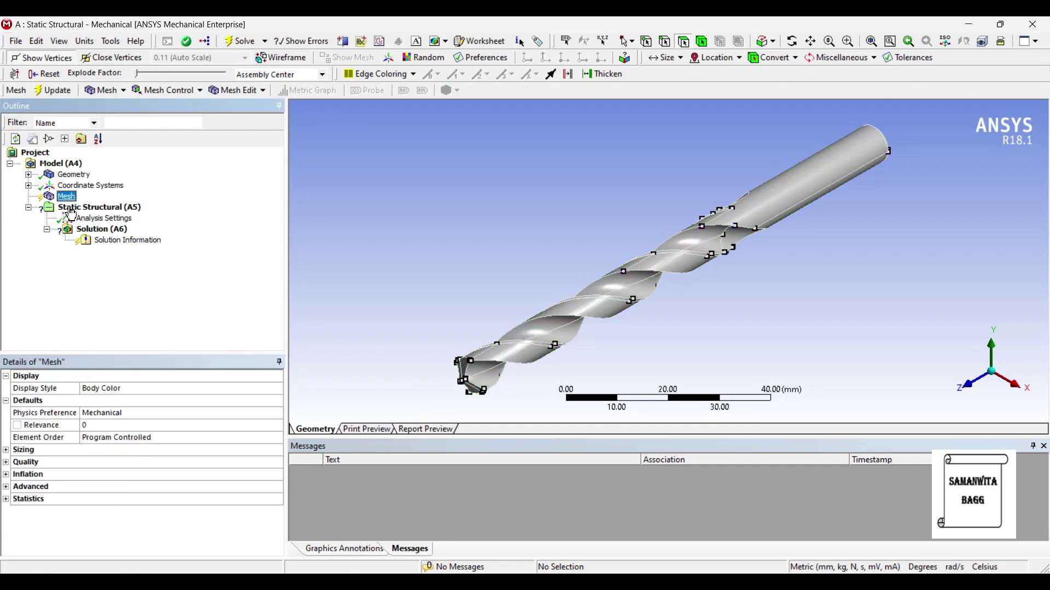
left_click(6, 450)
left_click(157, 474)
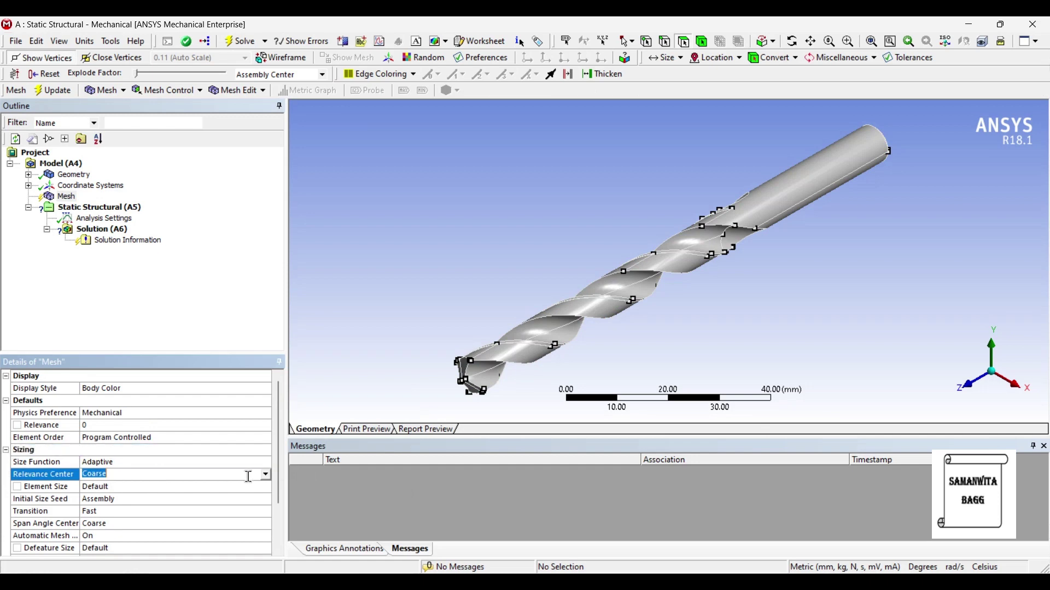
left_click(266, 474)
left_click(138, 503)
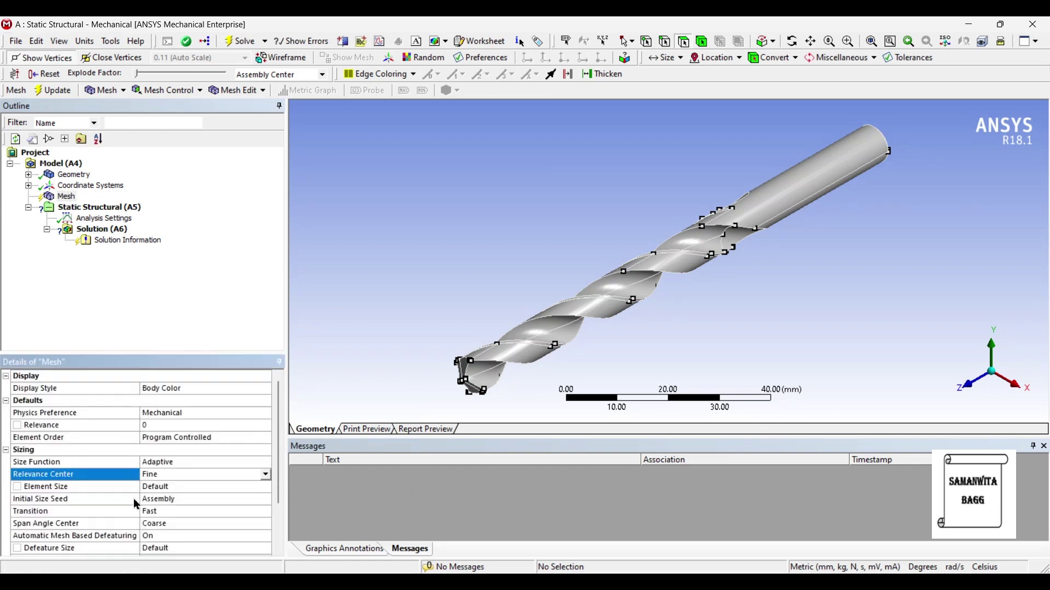
left_click(68, 93)
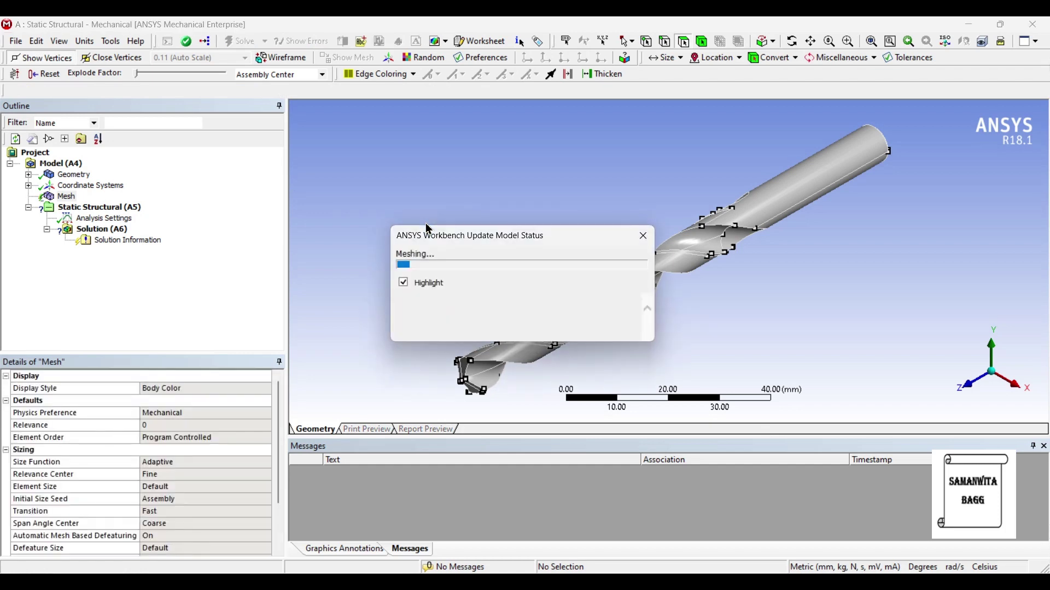
right_click(138, 213)
Add a Fixed Support on the shank cylinder, end face and chamfer (3 faces)
mouse_move(164, 214)
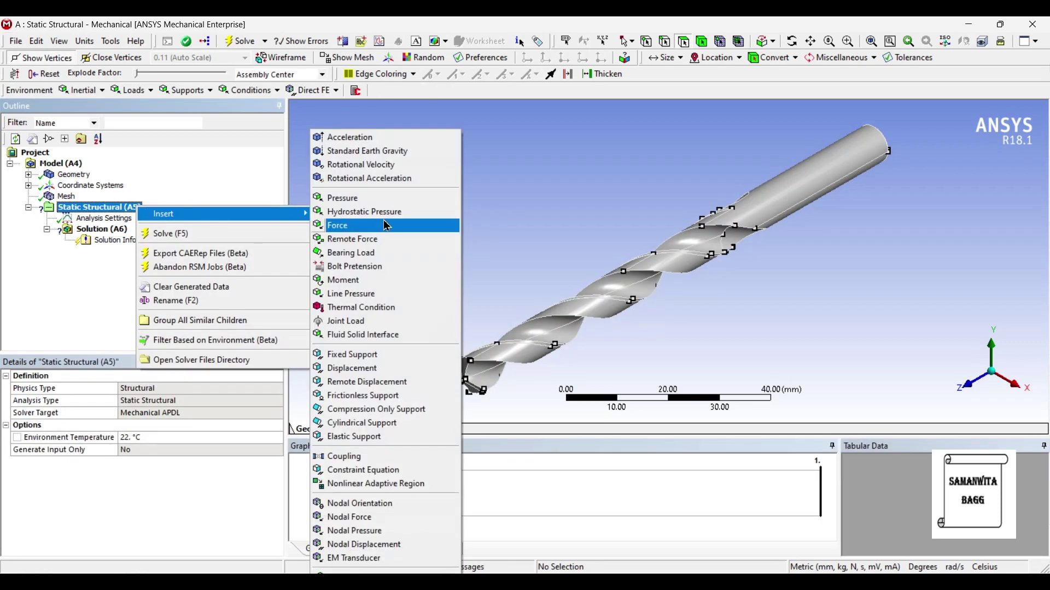
left_click(394, 355)
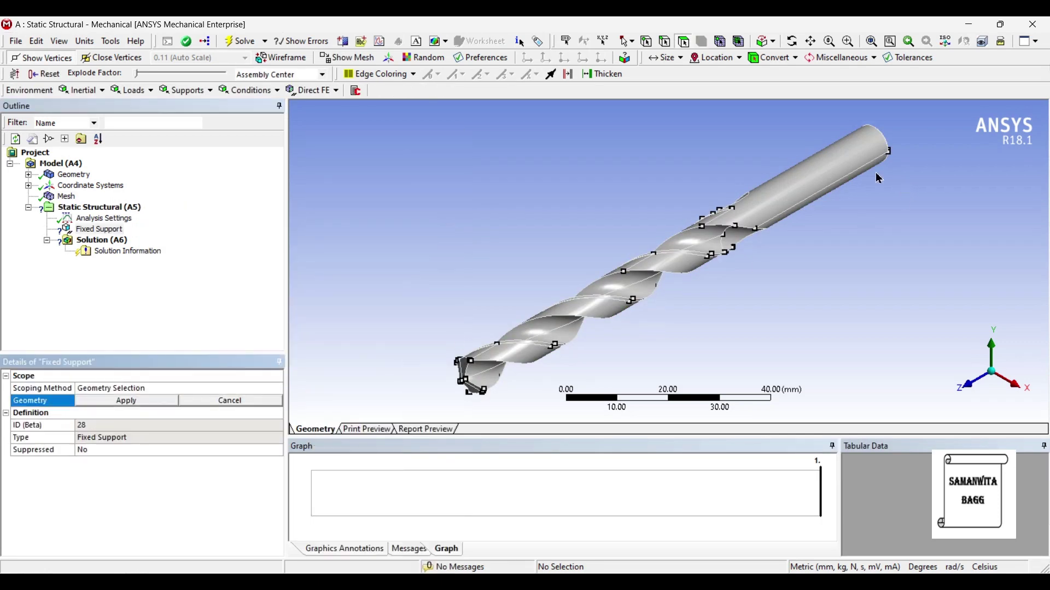
left_click(833, 179)
middle_click_drag(841, 194, 682, 198)
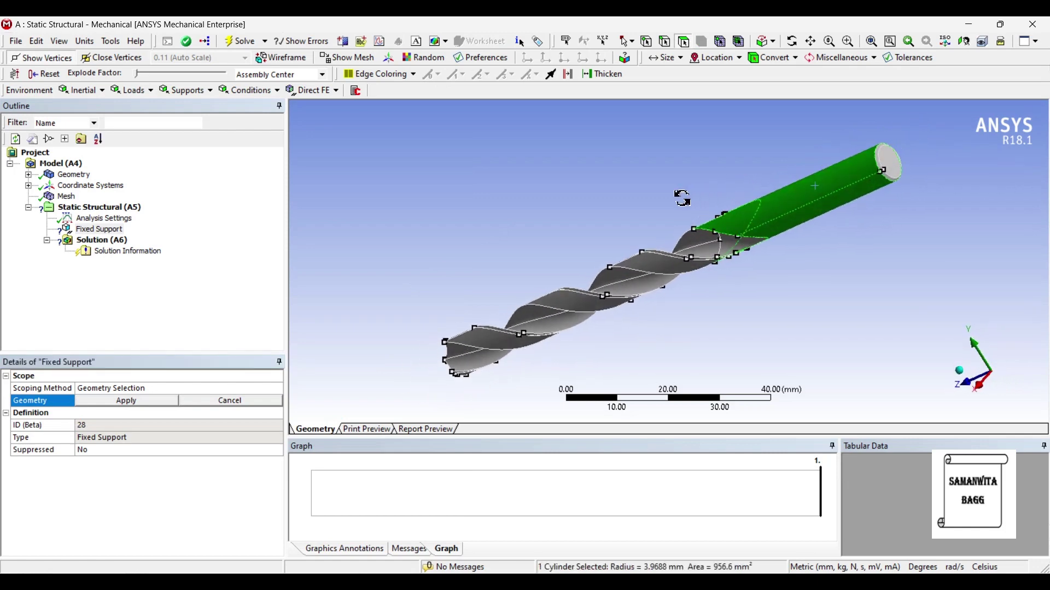
scroll(939, 209, "up", 2)
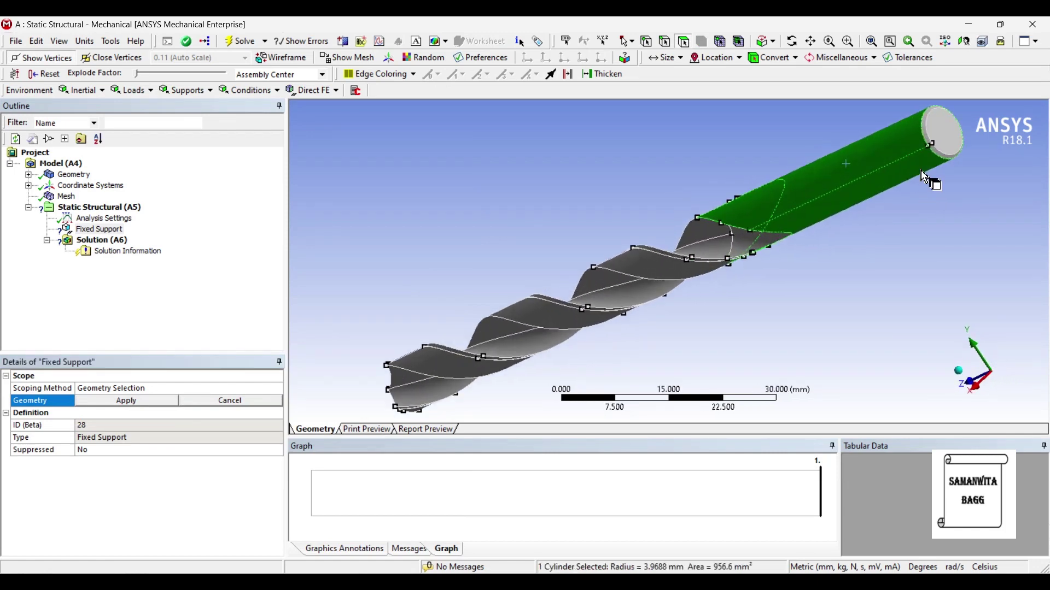
left_click(930, 136, "ctrl")
left_click(928, 134, "ctrl")
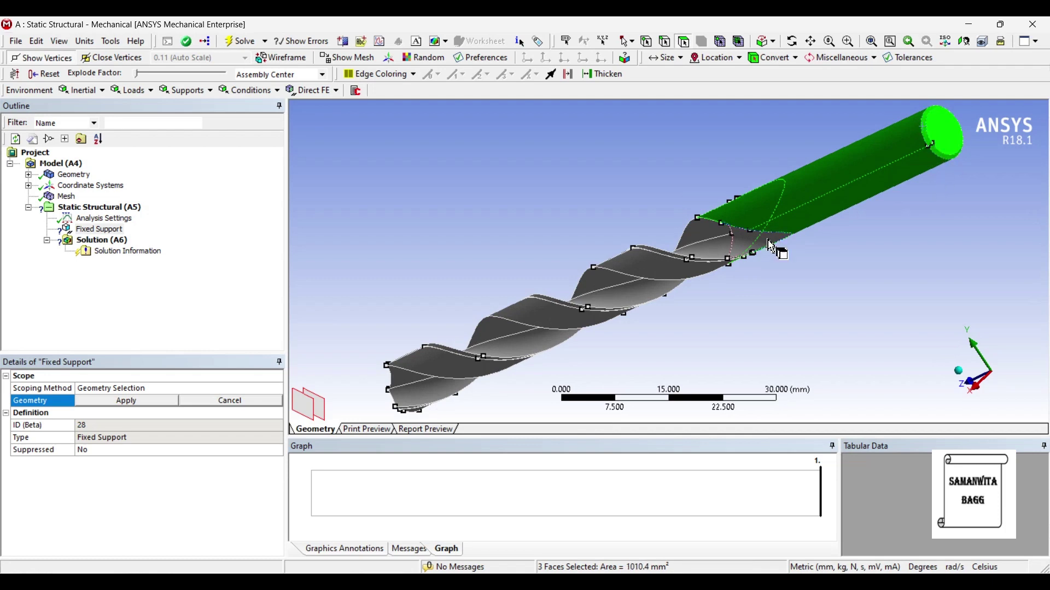
left_click(127, 401)
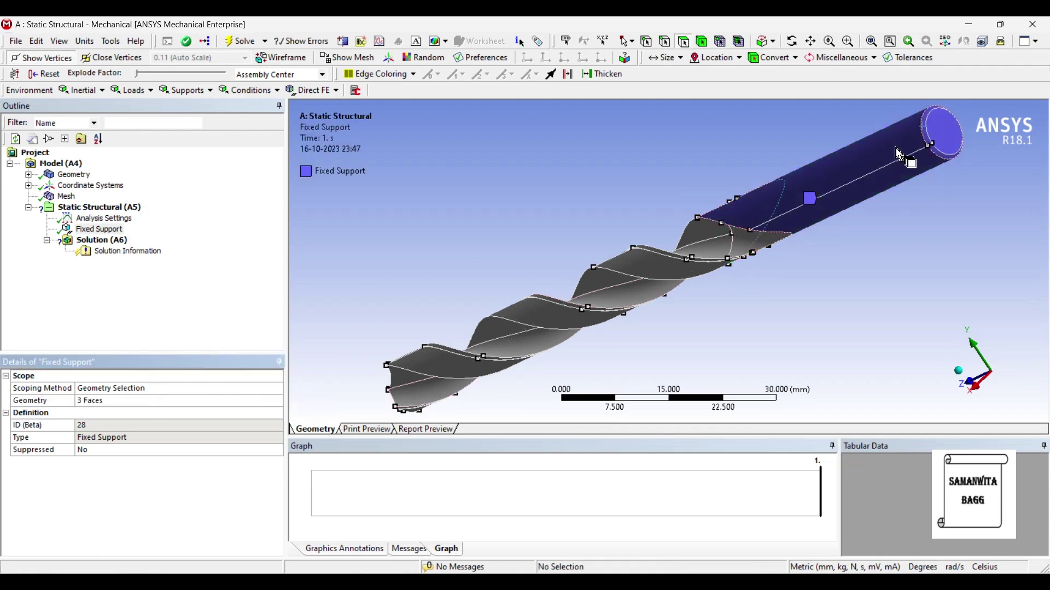
middle_click_drag(905, 157, 786, 244)
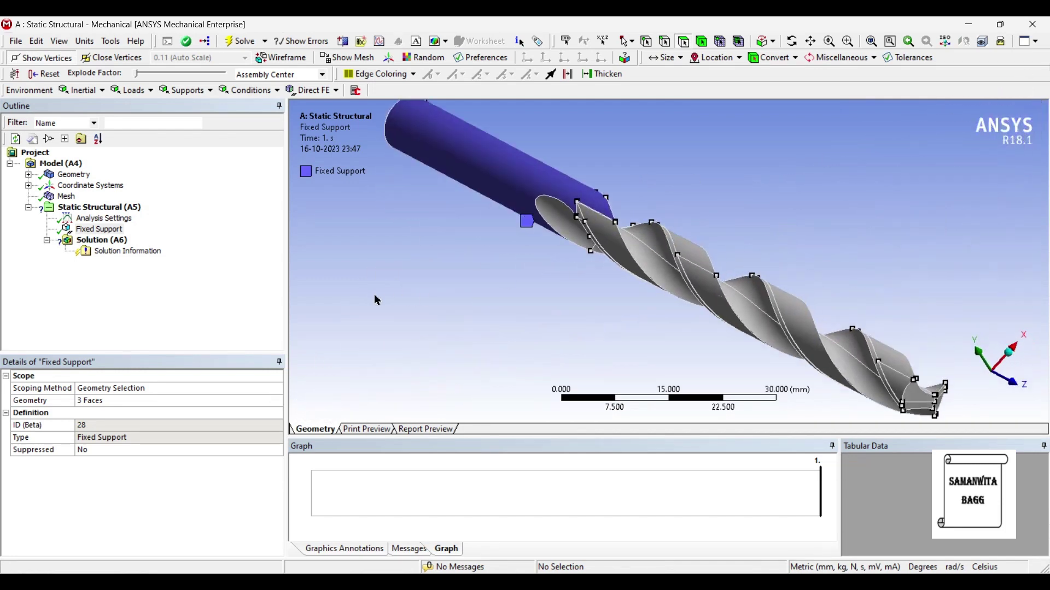
right_click(117, 210)
Insert a Force load scoped to all 21 flute and tip faces of the drill
mouse_move(245, 215)
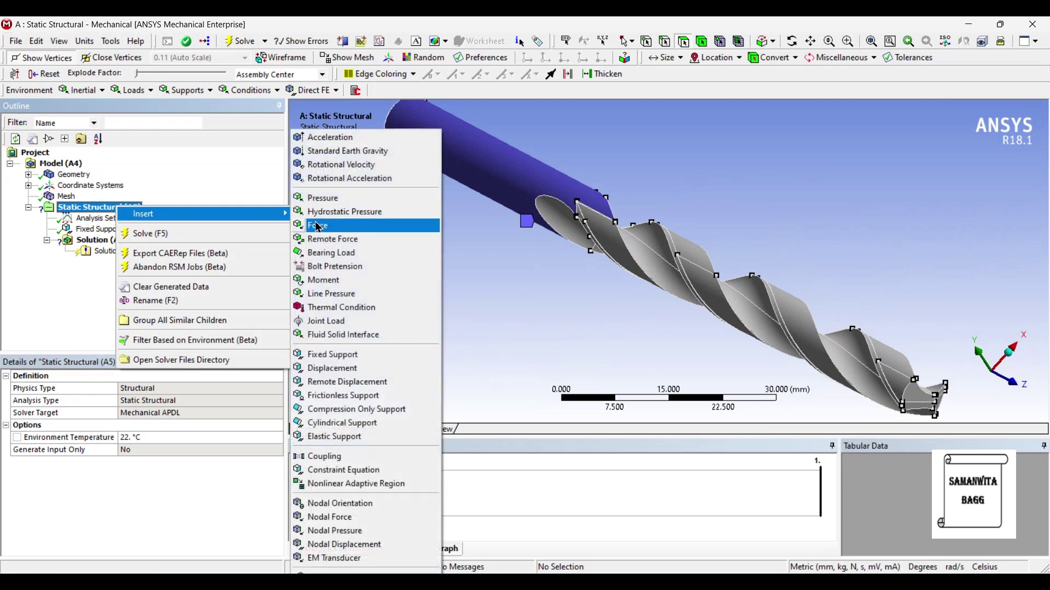
left_click(334, 230)
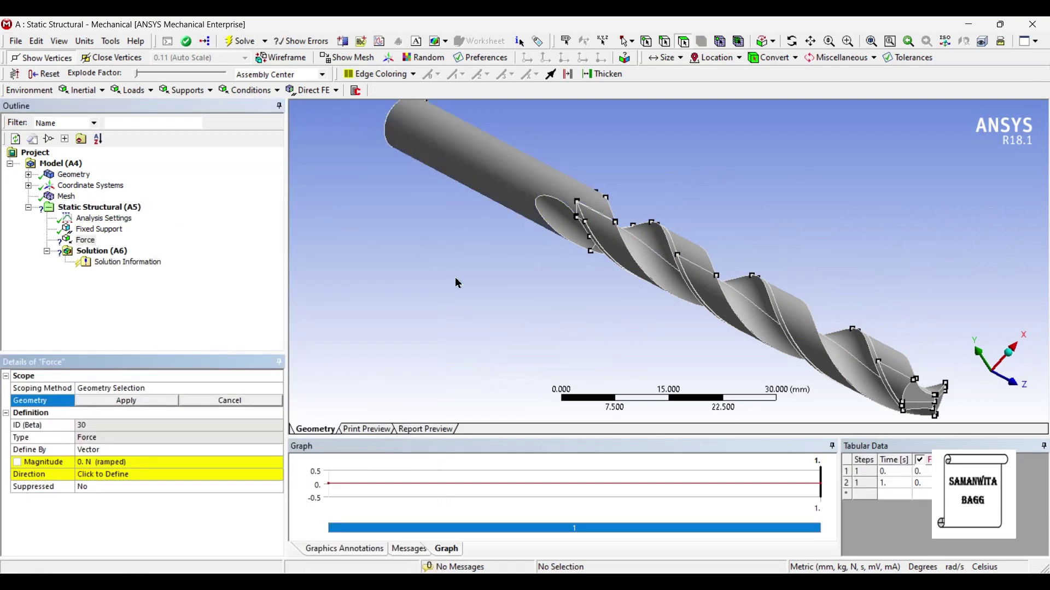
left_click(658, 251)
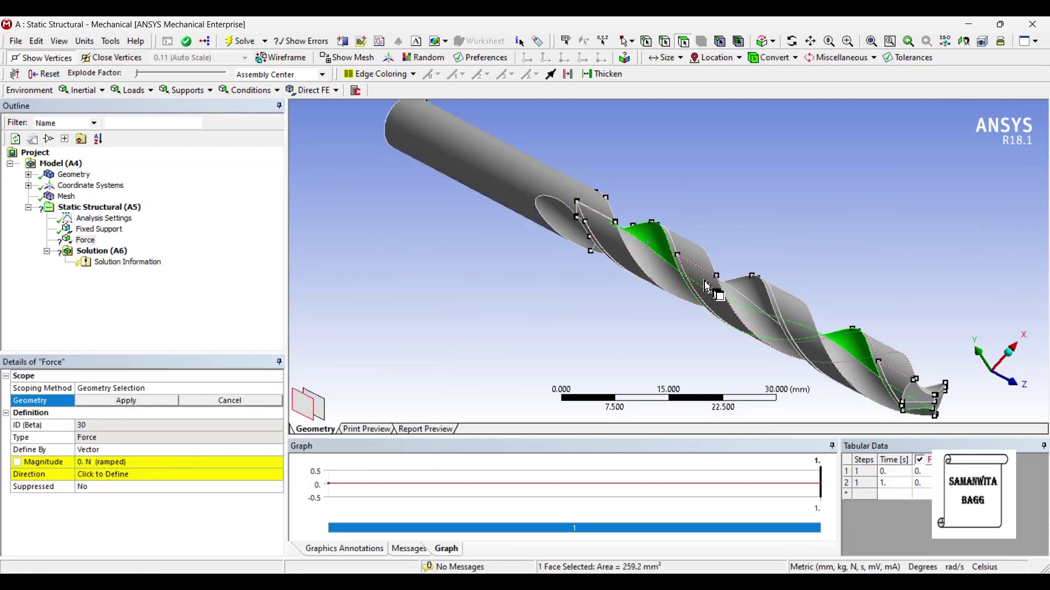
left_click(695, 289, "ctrl")
left_click(716, 301, "ctrl")
left_click(738, 312, "ctrl")
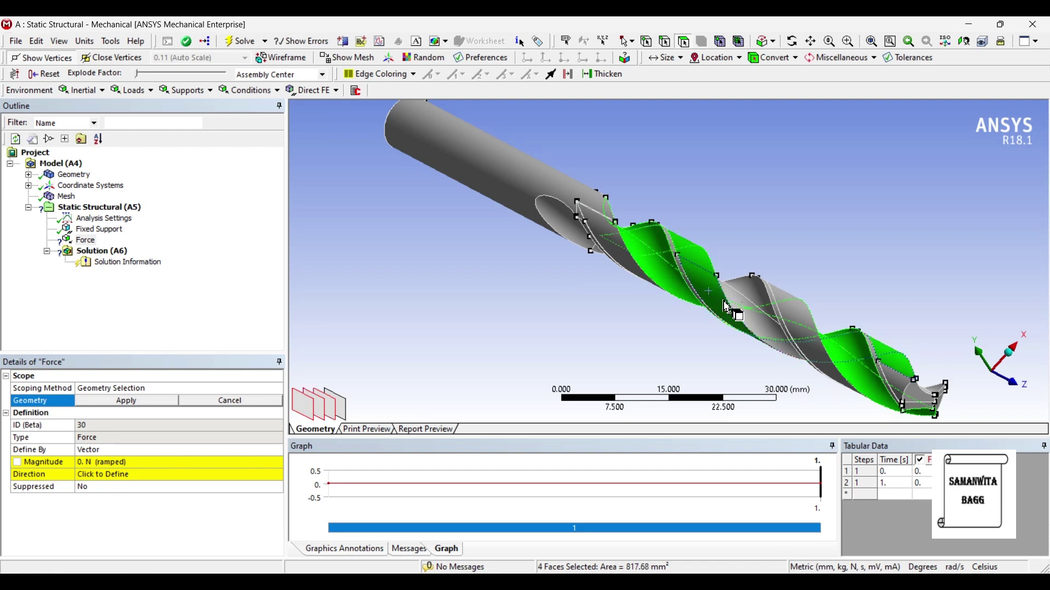
left_click(754, 319, "ctrl")
left_click(770, 324, "ctrl")
left_click(783, 328, "ctrl")
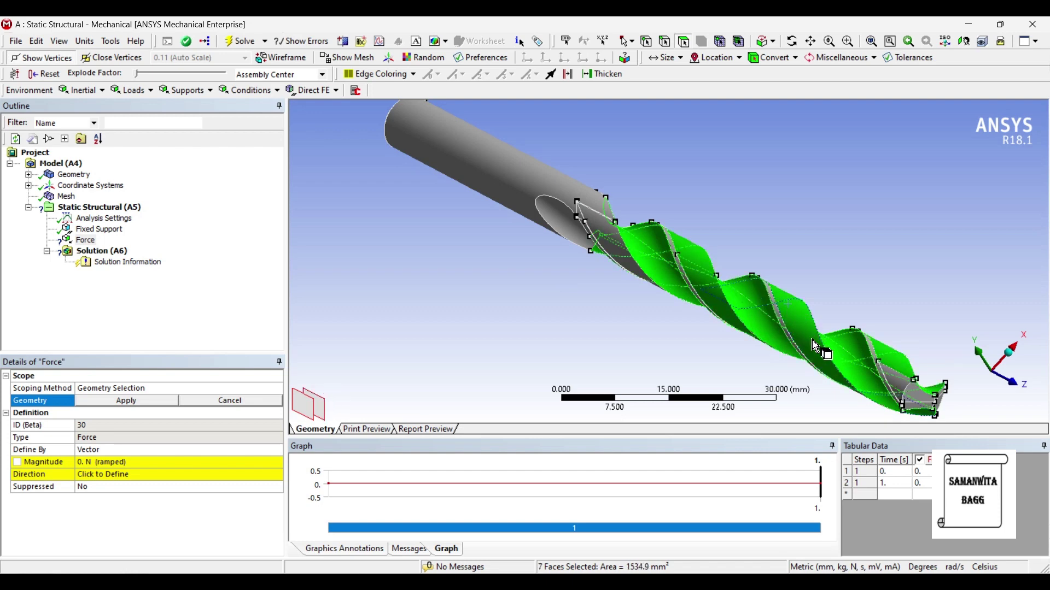
left_click(877, 372, "ctrl")
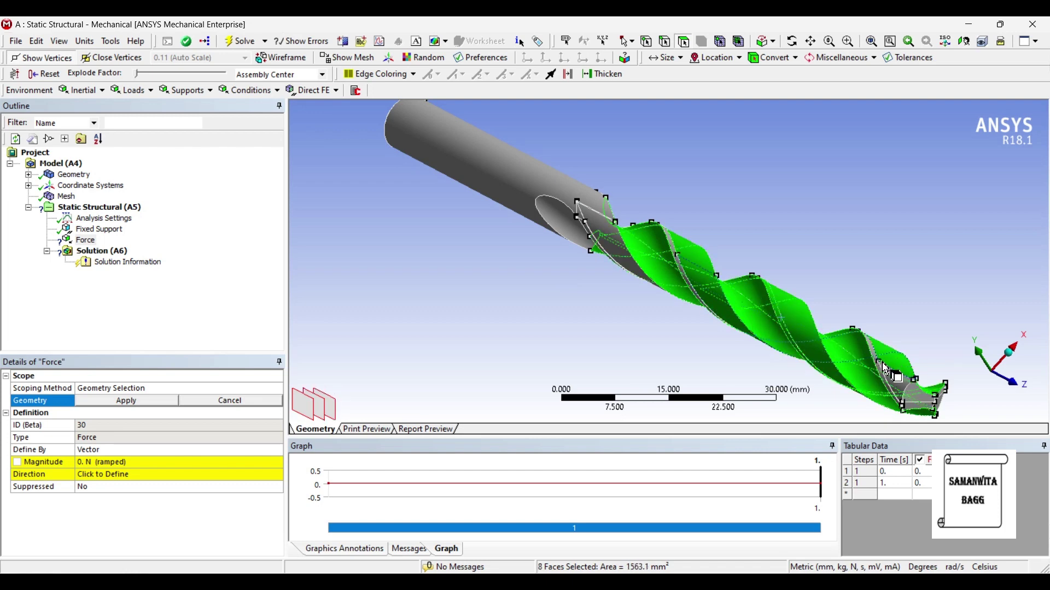
left_click(881, 375, "ctrl")
left_click(902, 391, "ctrl")
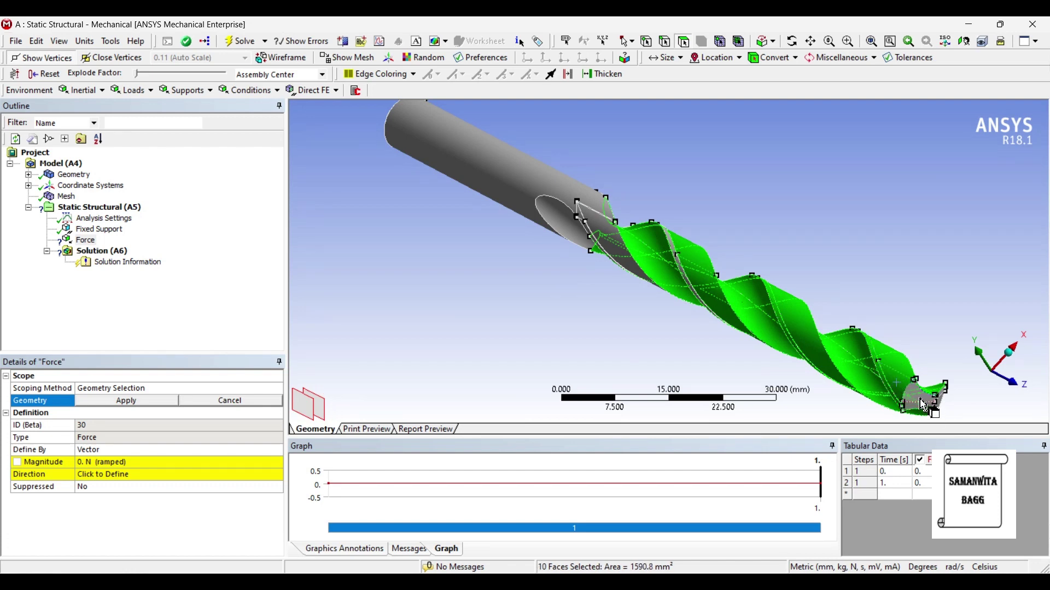
left_click(937, 408, "ctrl")
left_click(943, 410, "ctrl")
left_click(946, 412, "ctrl")
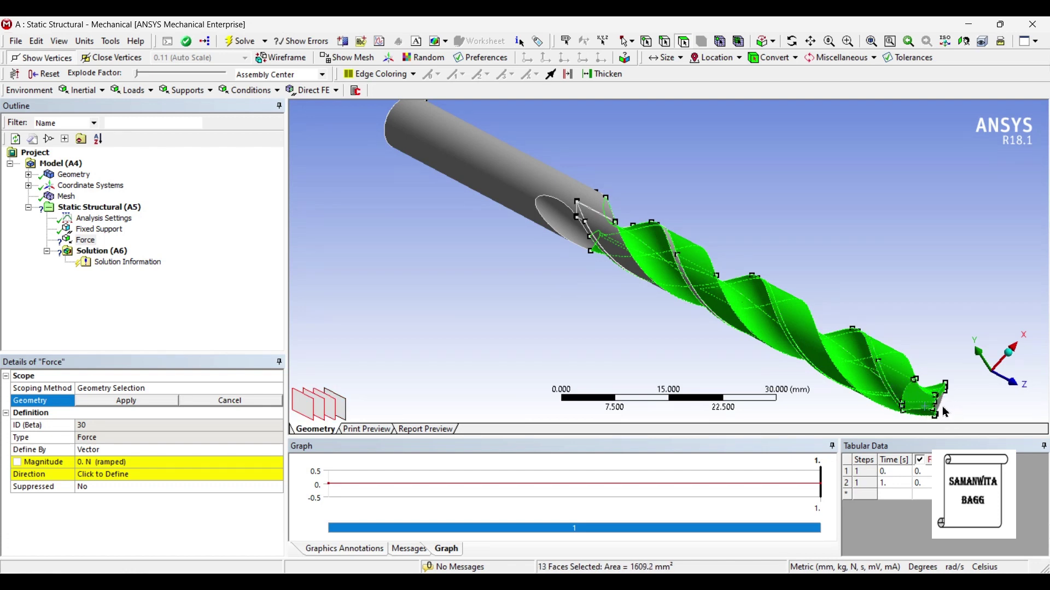
left_click(941, 411, "ctrl")
middle_click_drag(941, 411, 533, 270)
left_click(366, 233, "ctrl")
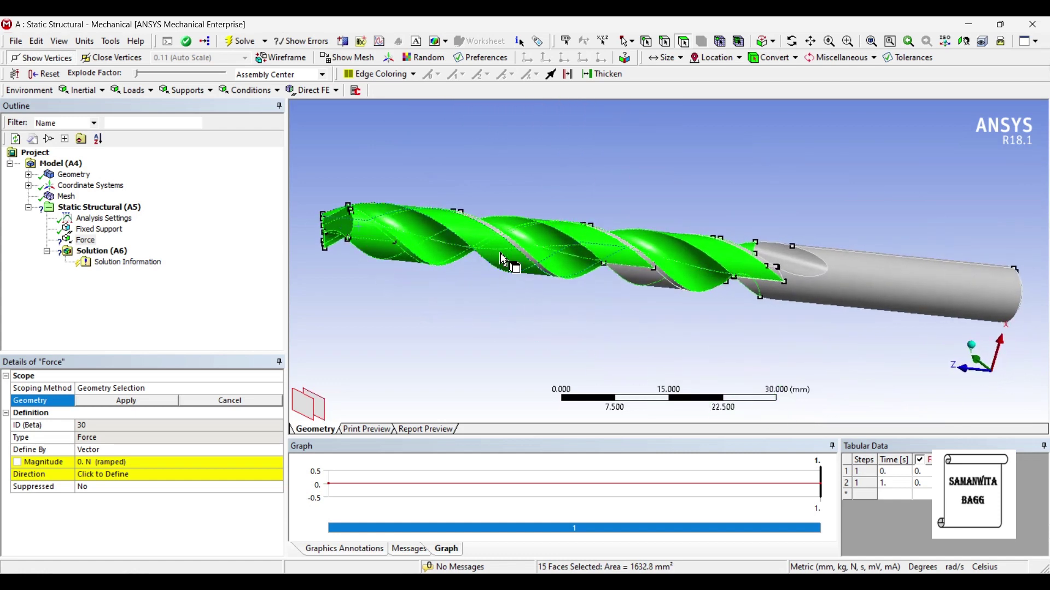
left_click(517, 249, "ctrl")
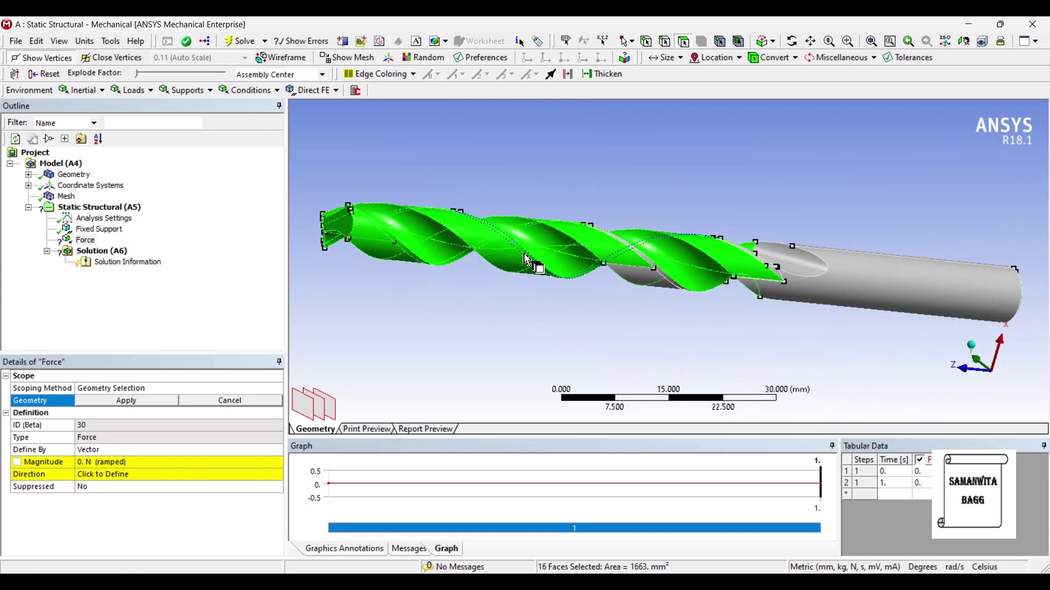
left_click(637, 274, "ctrl")
left_click(678, 284, "ctrl")
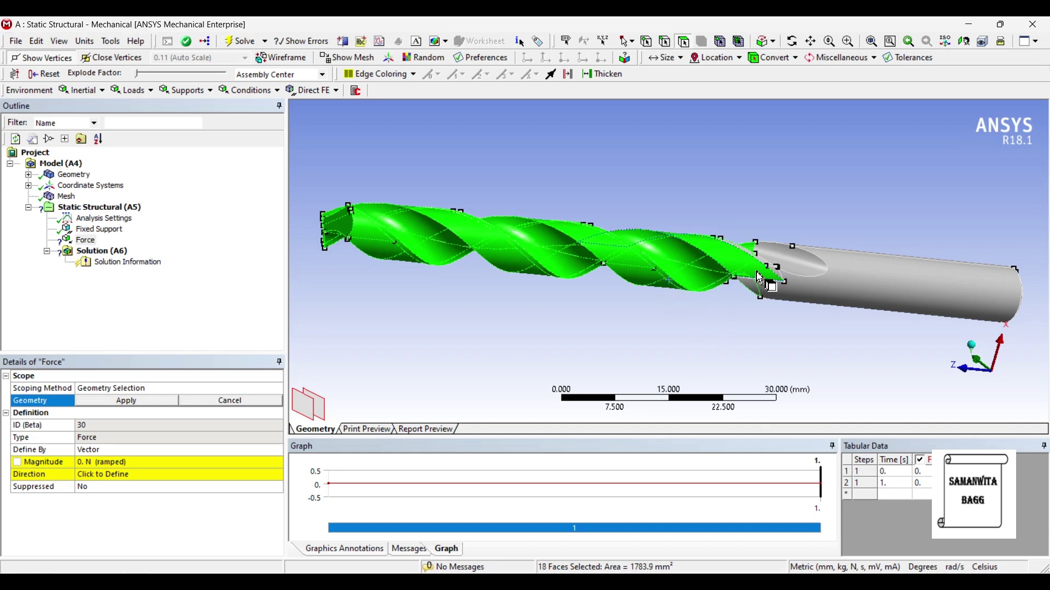
left_click(687, 295, "ctrl")
mouse_move(686, 295)
middle_mouse_down()
mouse_move(663, 218)
mouse_move(694, 301)
middle_mouse_up()
left_click(757, 355, "ctrl")
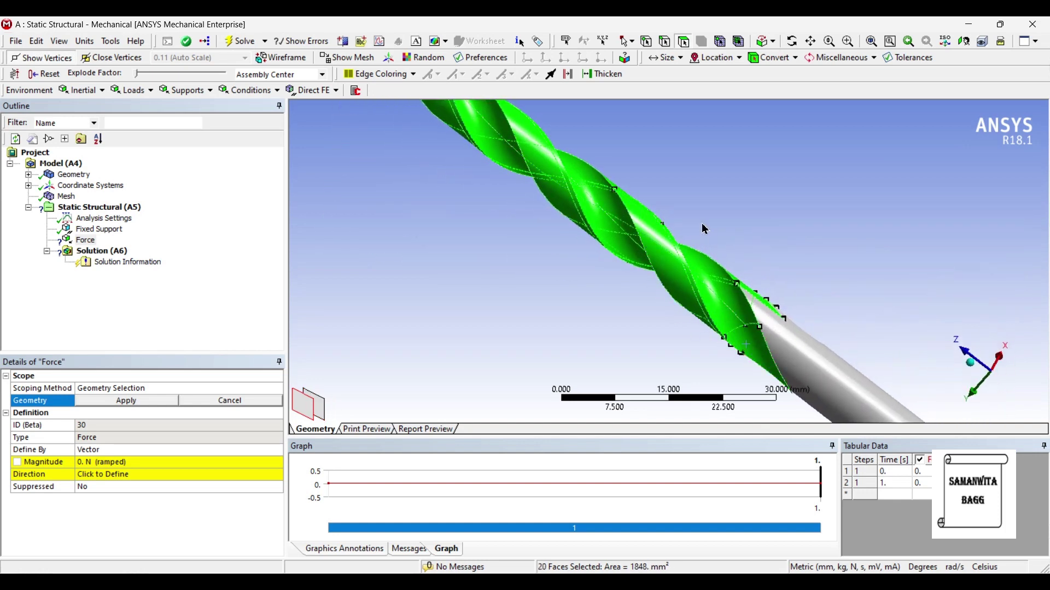
middle_click_drag(704, 228, 533, 323)
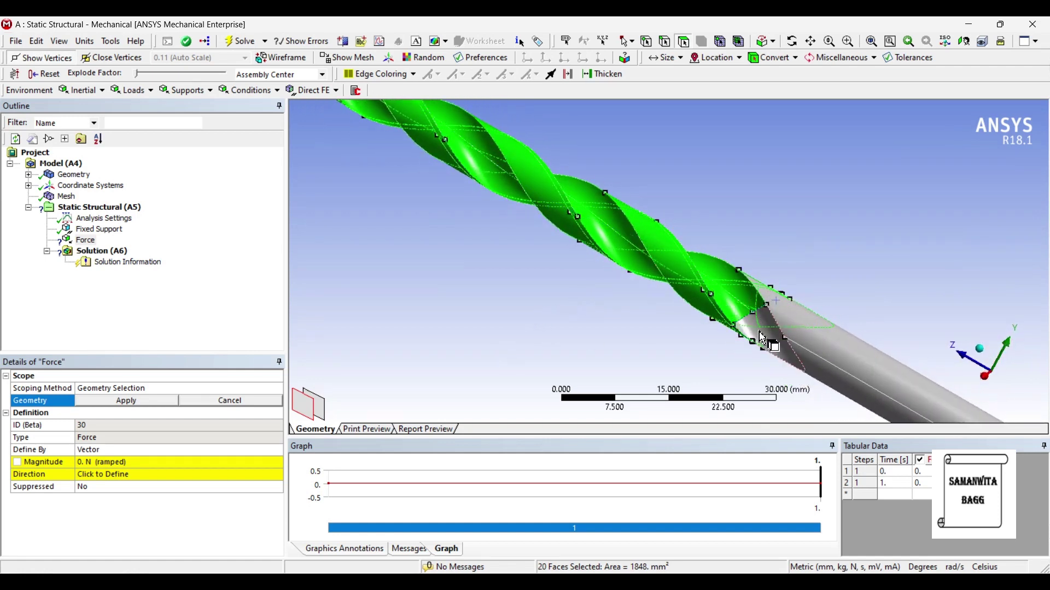
left_click(602, 266, "ctrl")
middle_click_drag(602, 266, 582, 362)
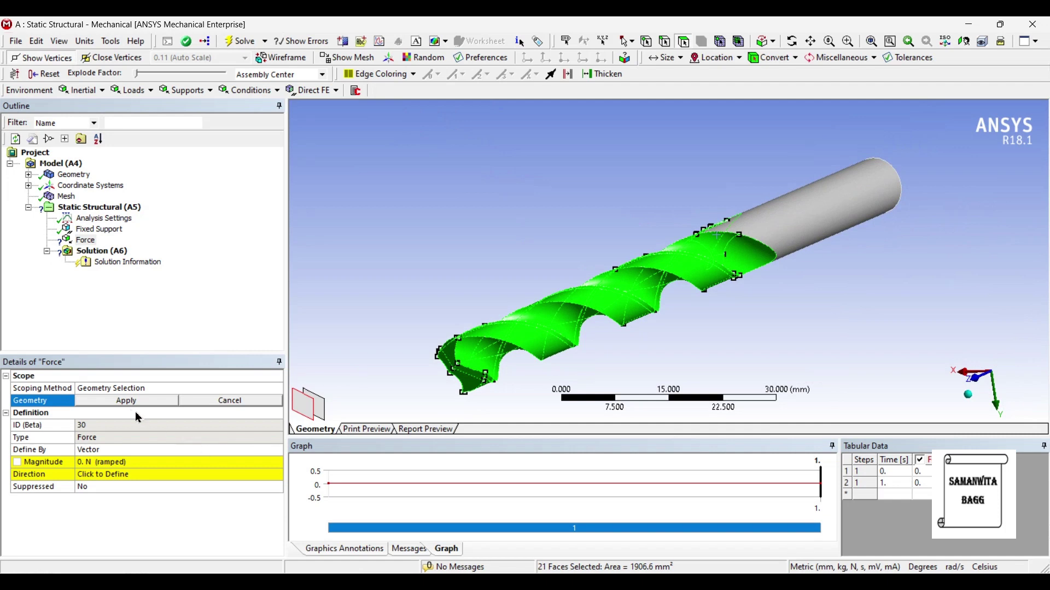
left_click(127, 401)
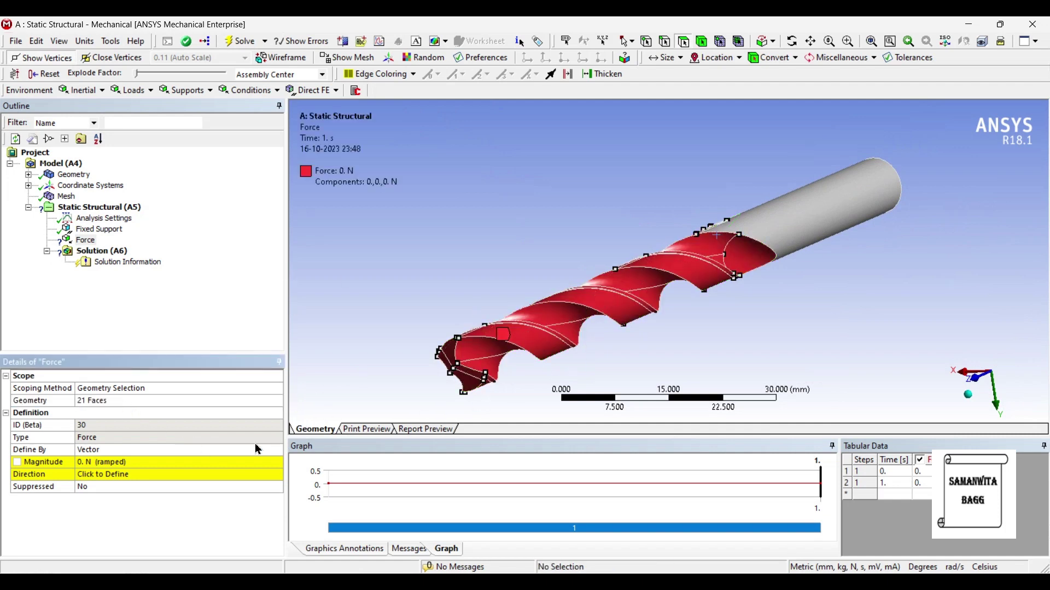
left_click(121, 451)
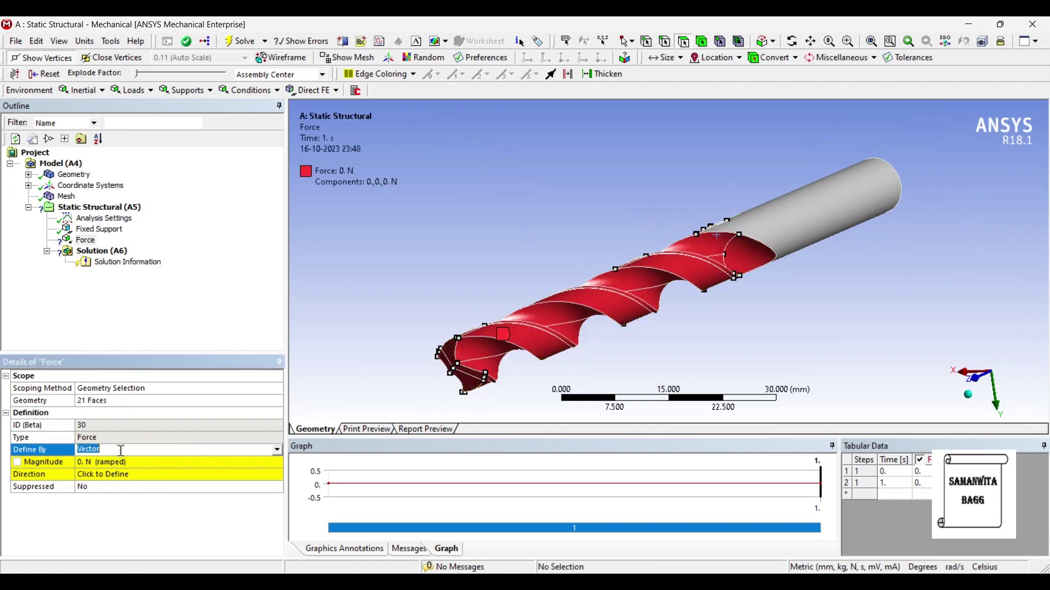
left_click(278, 451)
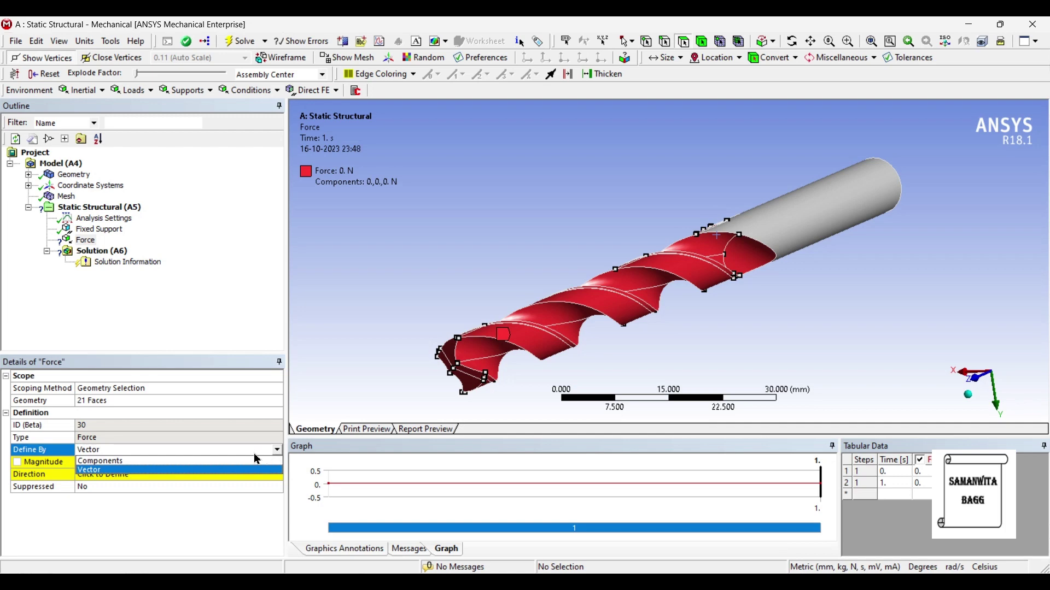
left_click(130, 465)
middle_click_drag(495, 350, 782, 325)
scroll(783, 327, "down", 3)
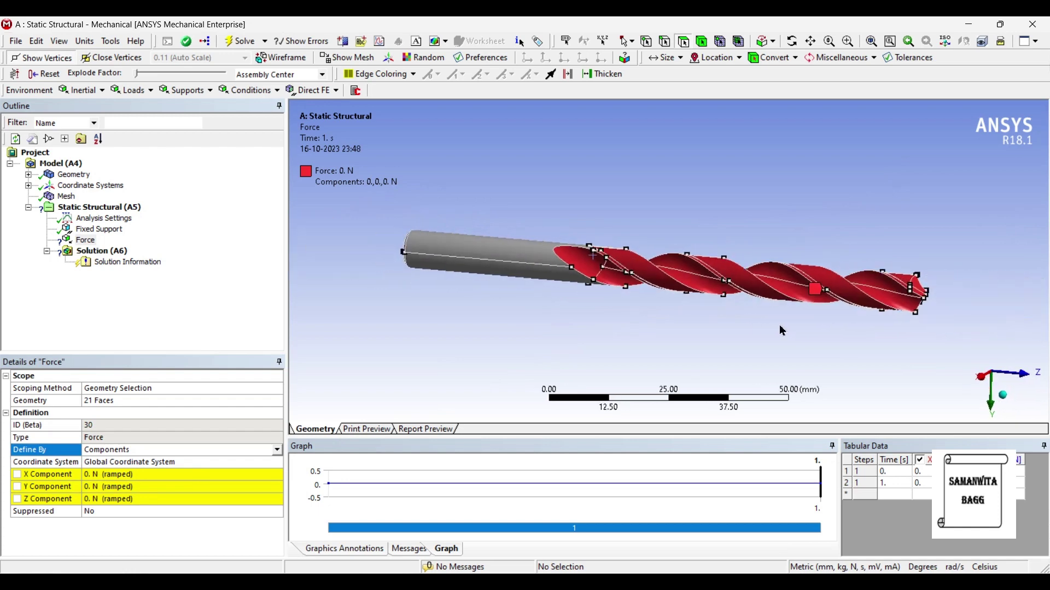
left_click(123, 501)
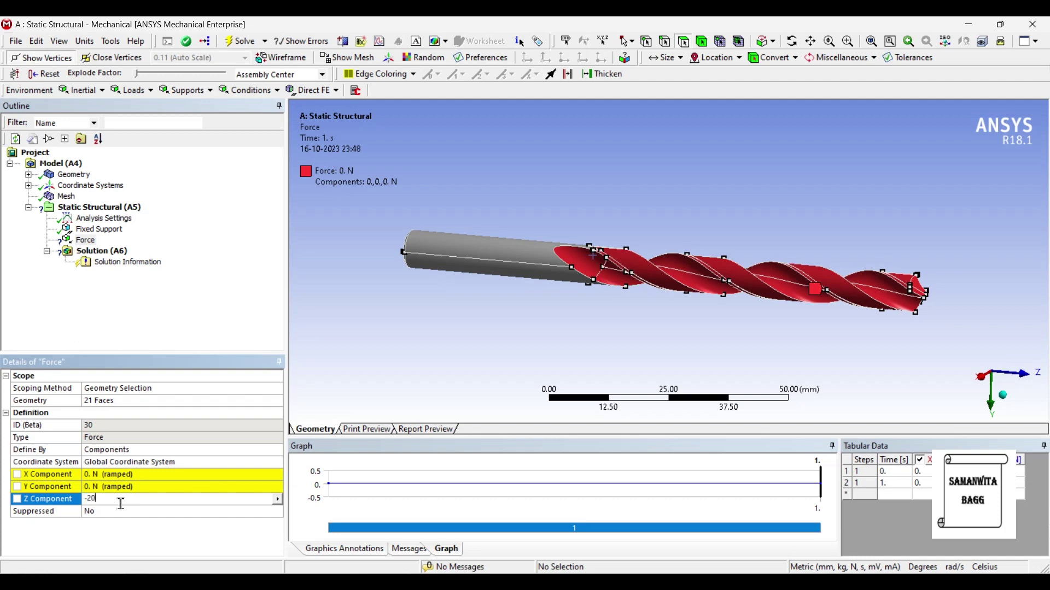
key("Return")
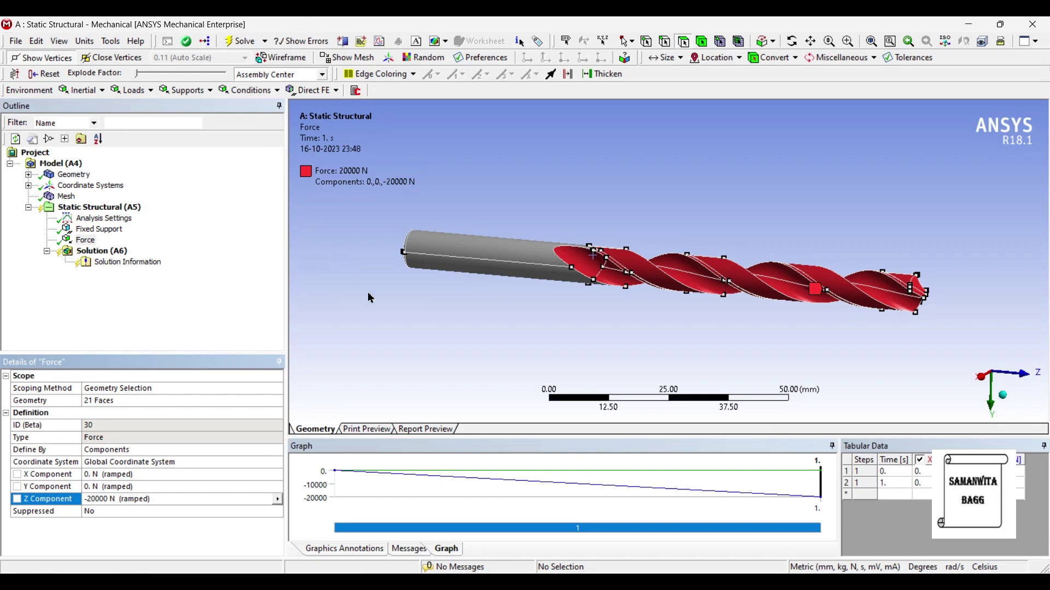
middle_click_drag(436, 299, 622, 337)
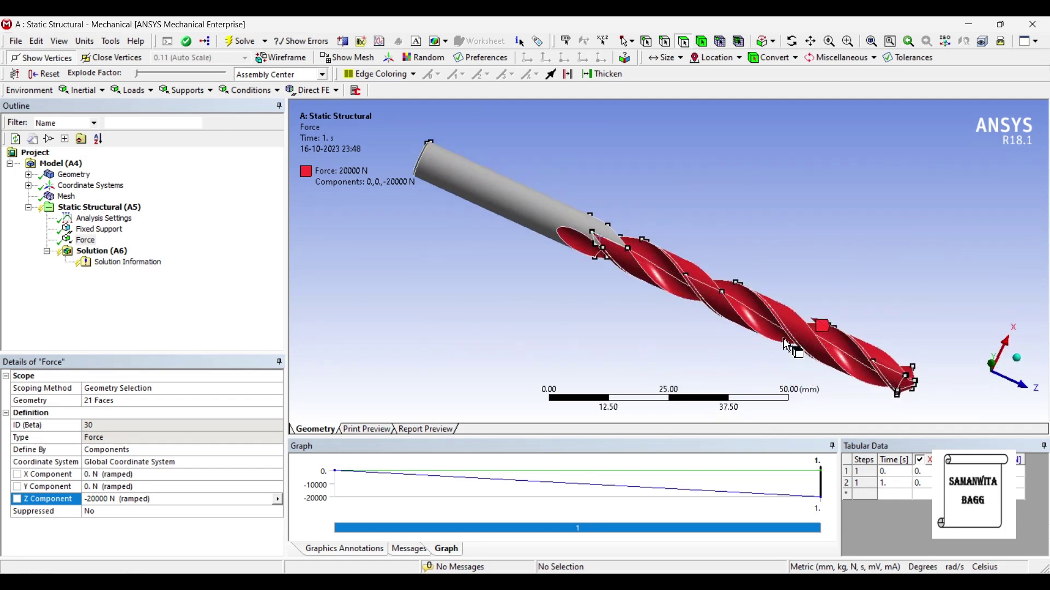
scroll(787, 344, "up", 3)
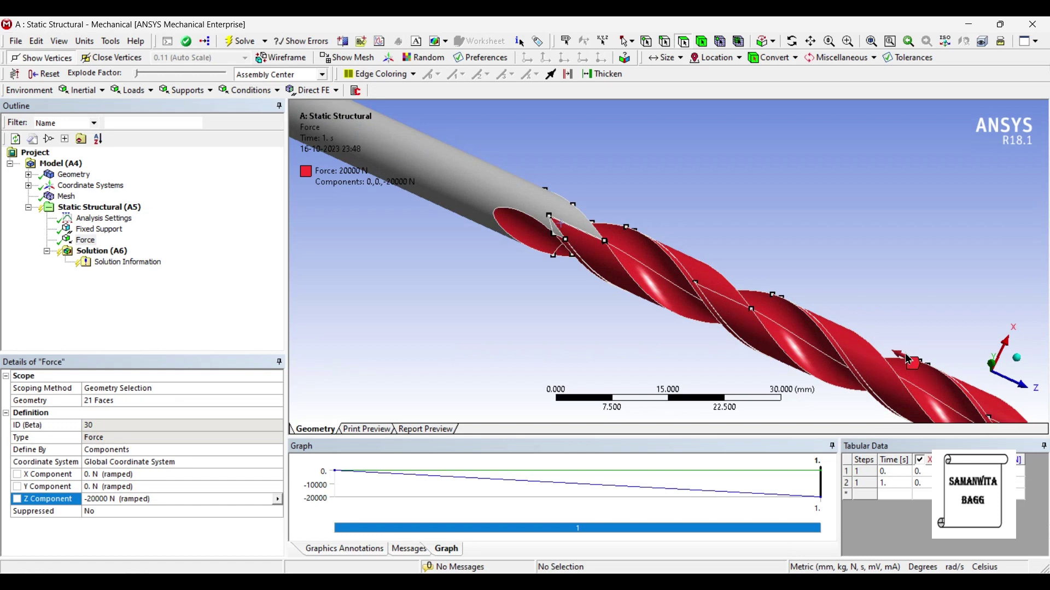
middle_click_drag(909, 360, 906, 363)
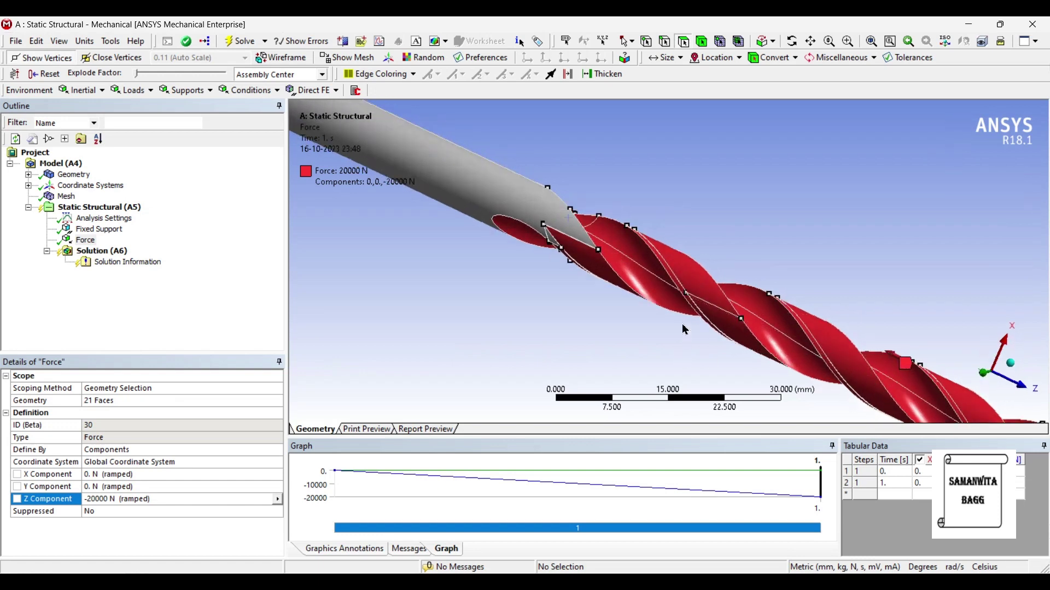
scroll(685, 328, "down", 3)
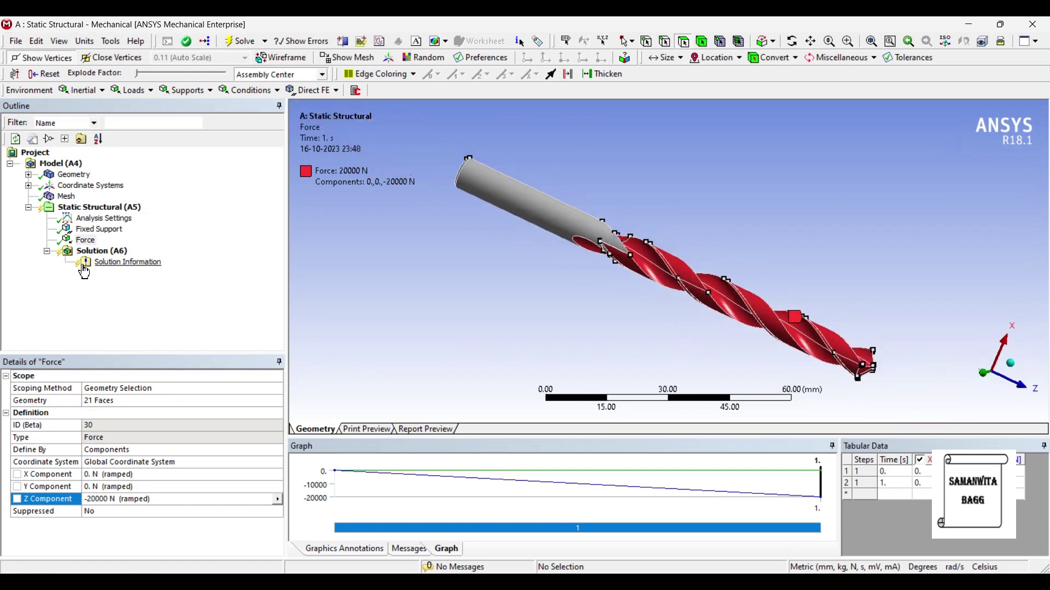
Add Total Deformation and a Z-axis Directional Deformation result to the Solution
right_click(109, 252)
mouse_move(164, 258)
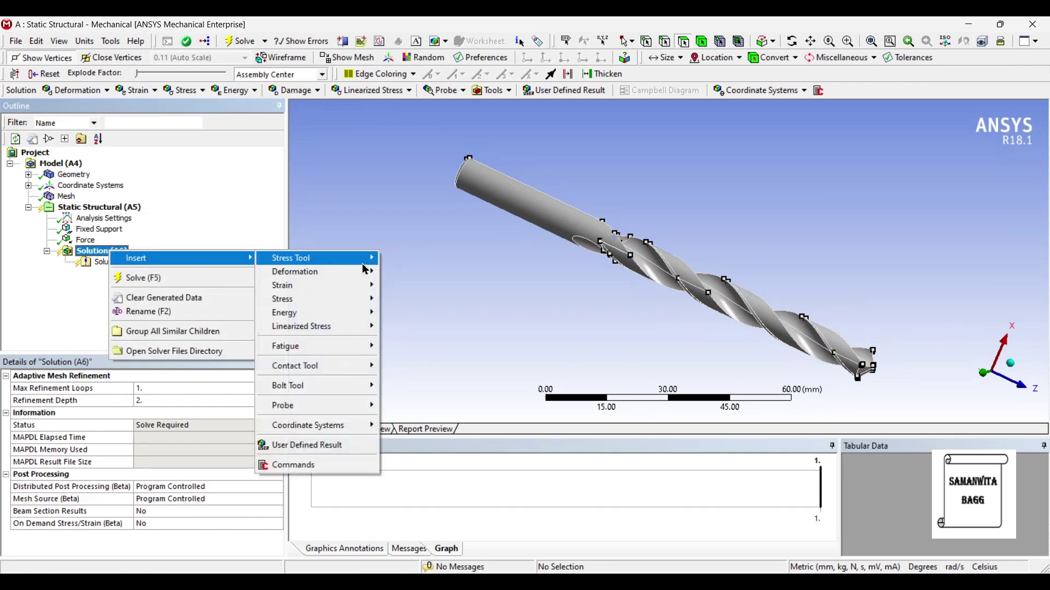
mouse_move(365, 270)
left_click(418, 273)
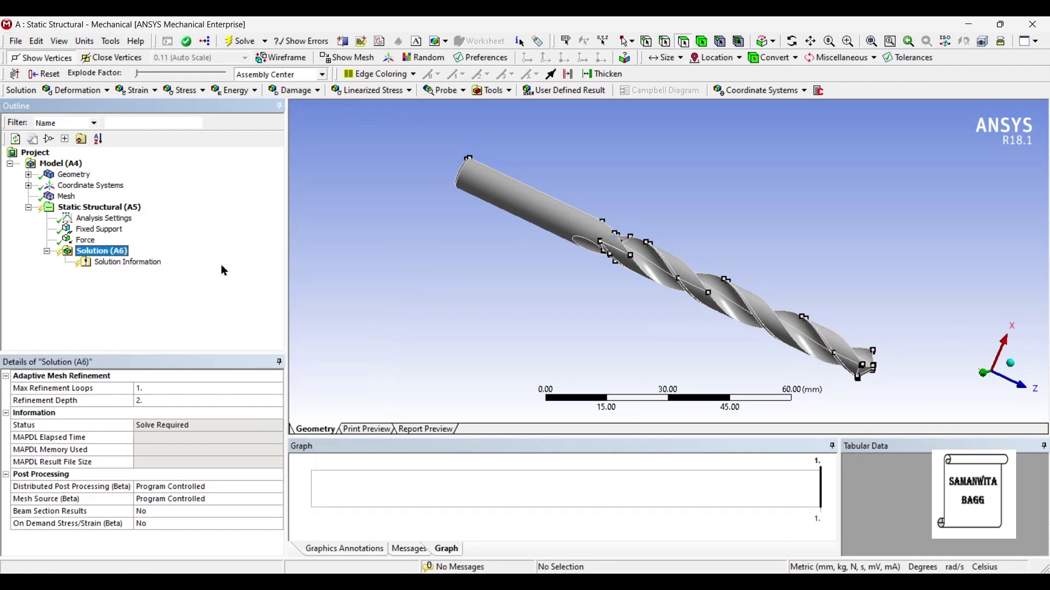
right_click(121, 255)
mouse_move(142, 257)
mouse_move(377, 272)
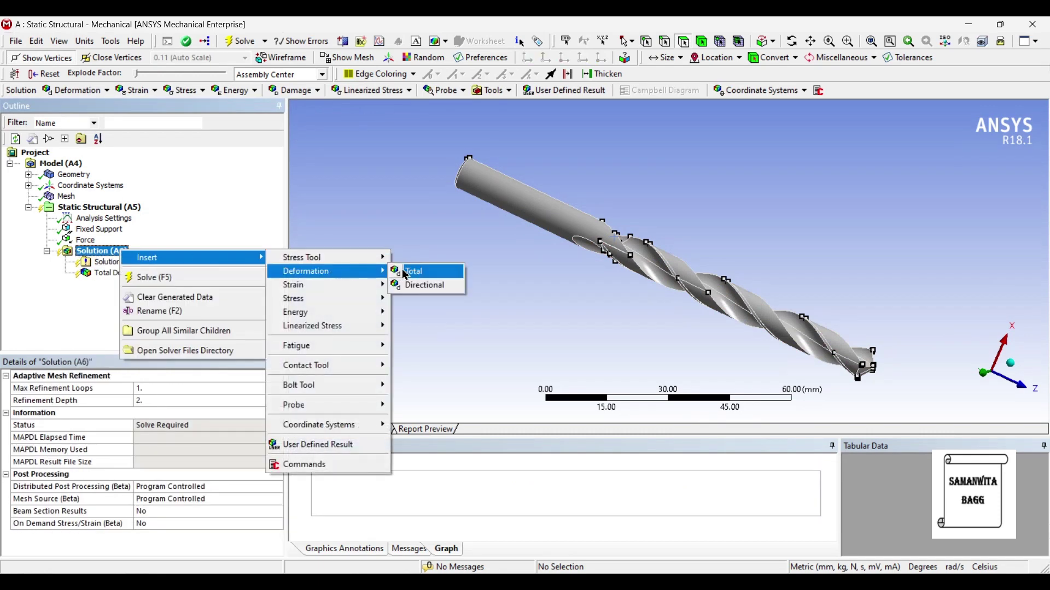
left_click(410, 285)
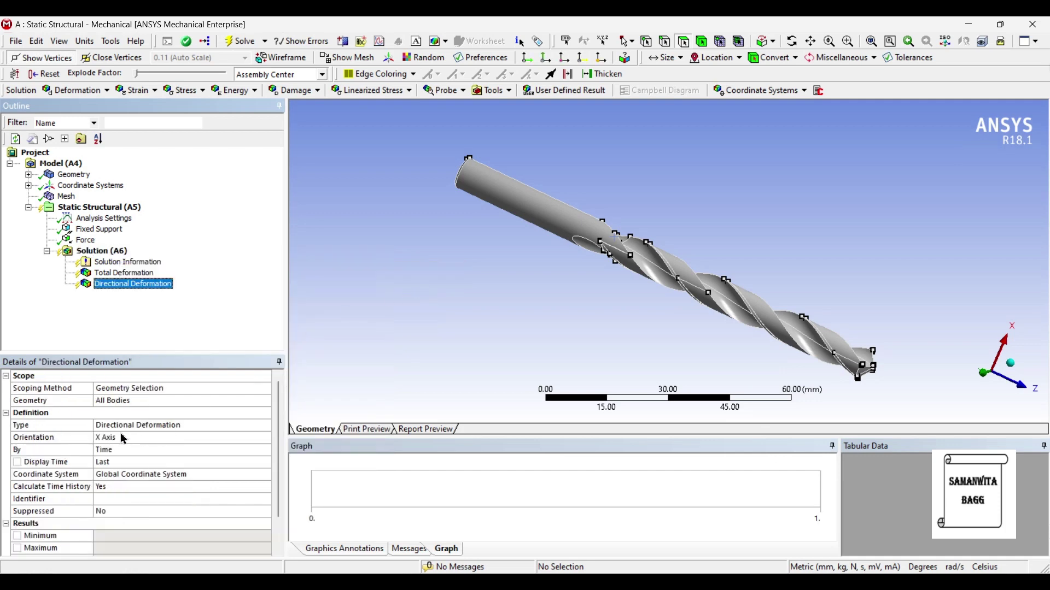
left_click(251, 437)
left_click(266, 439)
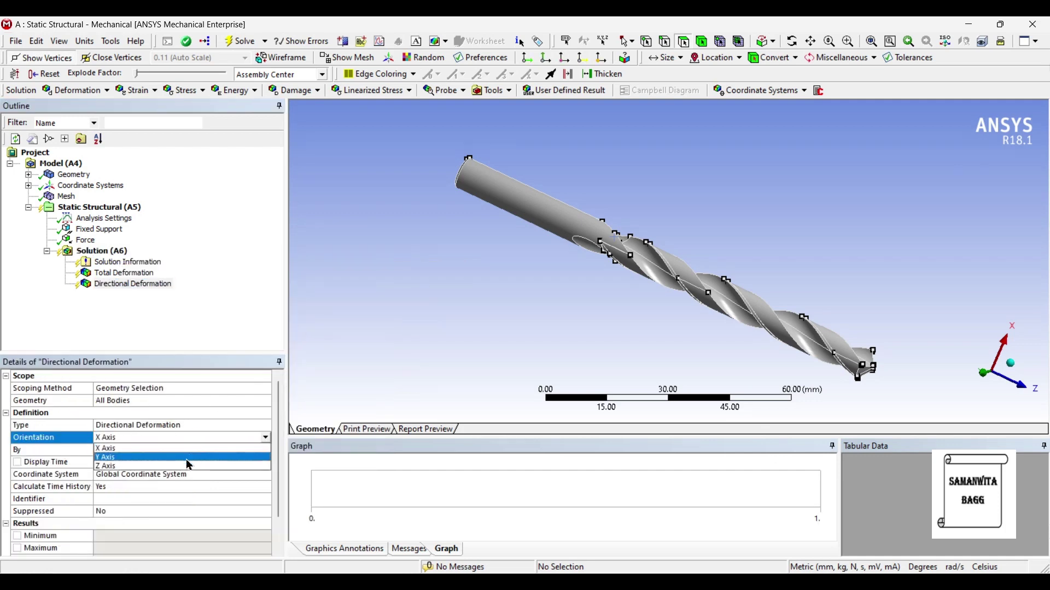
left_click(121, 450)
Add Equivalent (von-Mises) Stress, Equivalent Elastic Strain and Strain Energy results
left_click(111, 253)
right_click(111, 255)
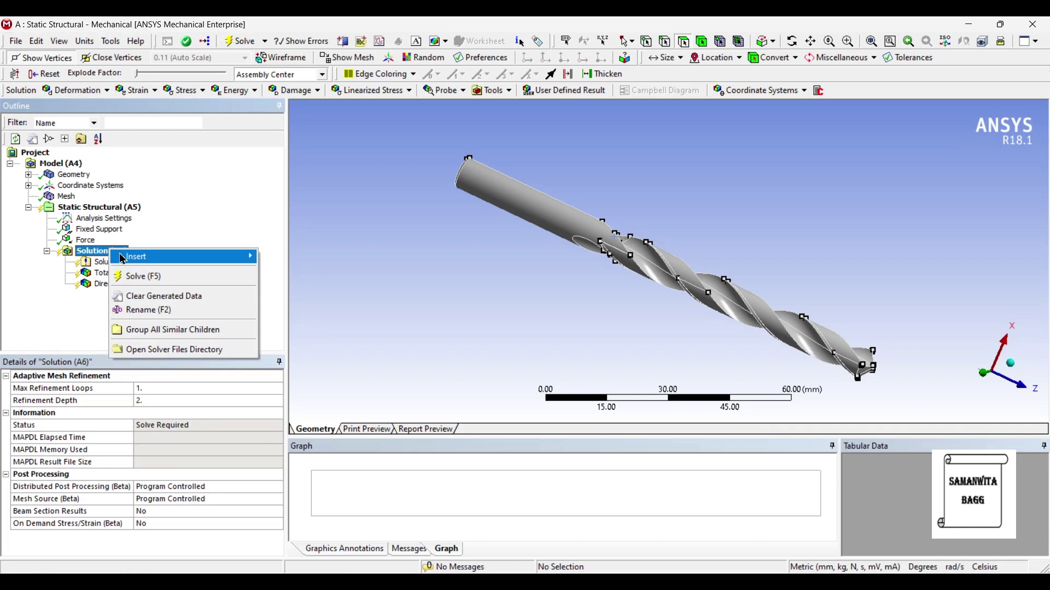
mouse_move(181, 256)
mouse_move(314, 297)
left_click(410, 298)
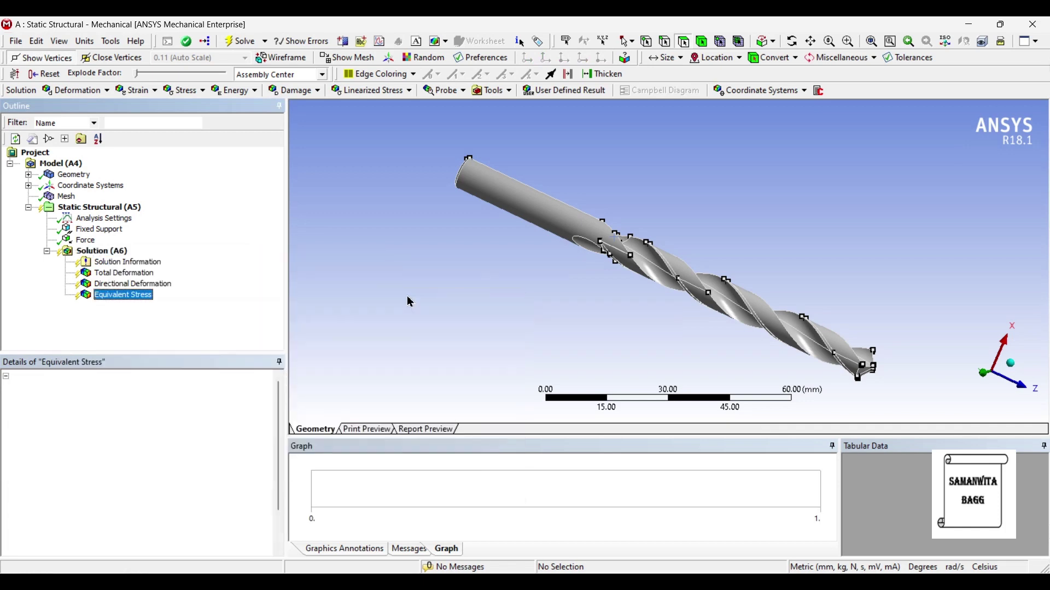
left_click(110, 252)
right_click(121, 253)
mouse_move(125, 260)
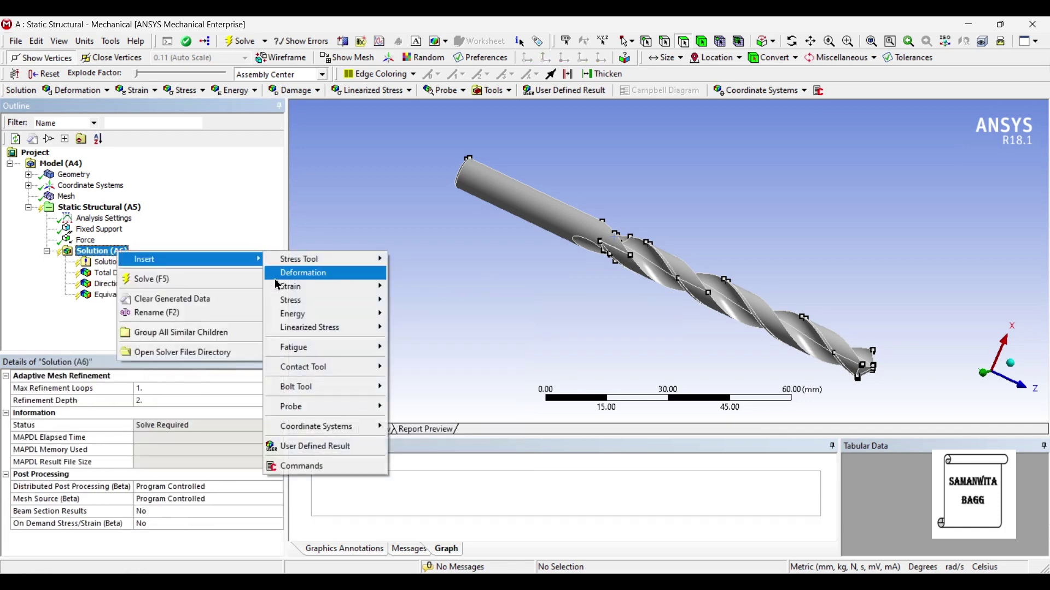
mouse_move(328, 287)
left_click(400, 290)
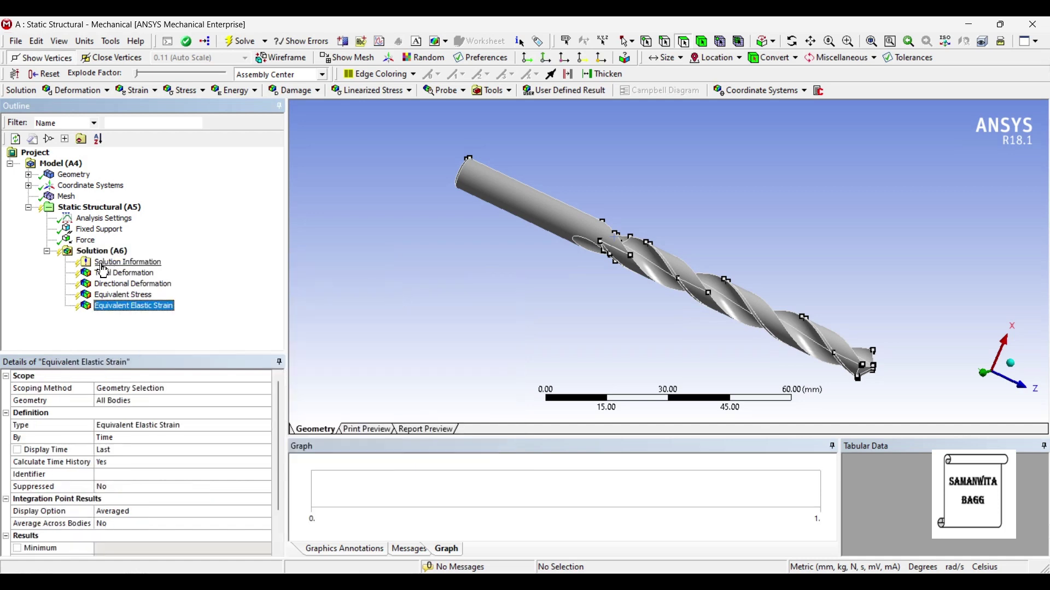
right_click(98, 253)
mouse_move(131, 263)
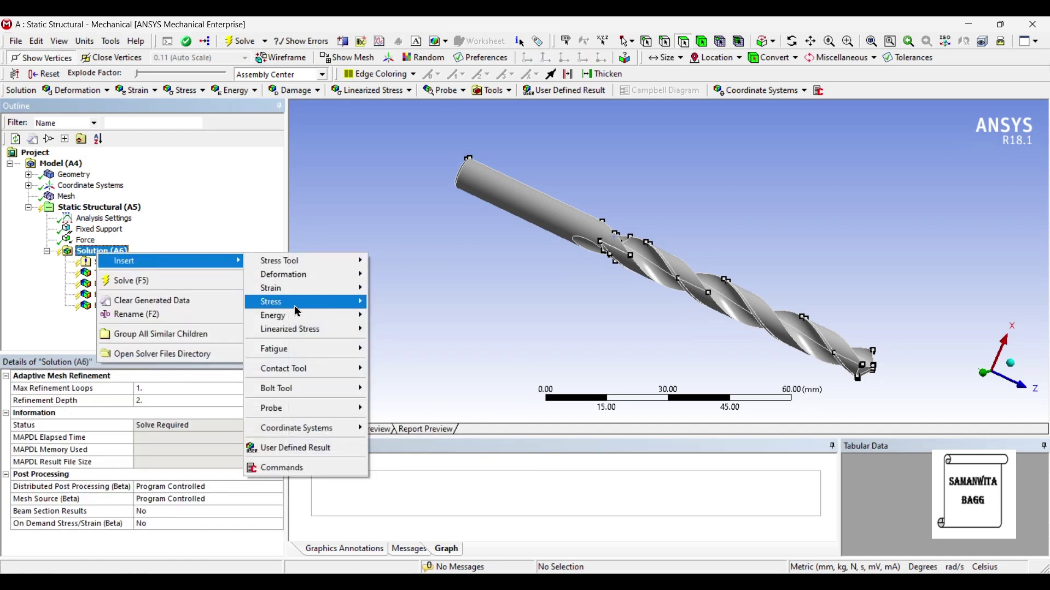
mouse_move(296, 308)
mouse_move(328, 315)
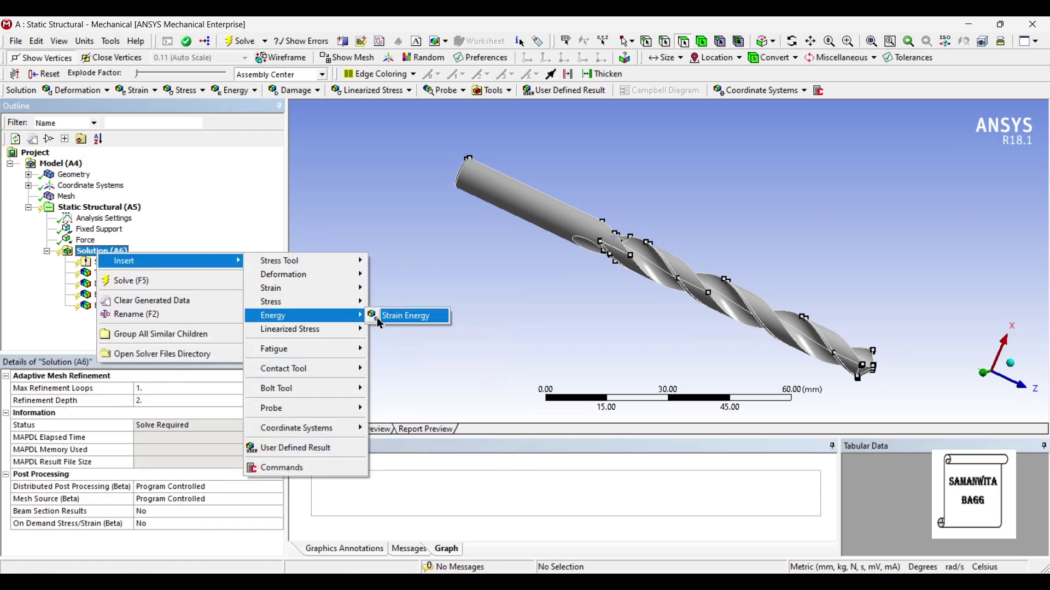
left_click(405, 317)
left_click(102, 251)
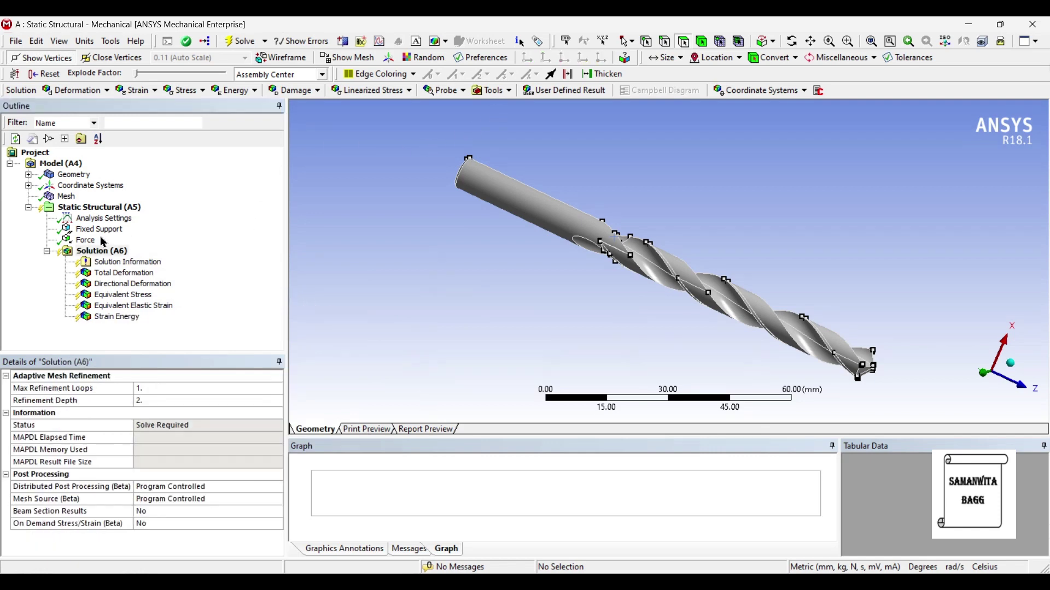
Solve the drill model and animate the total deformation result, peaking at 0.46545 mm
left_click(226, 44)
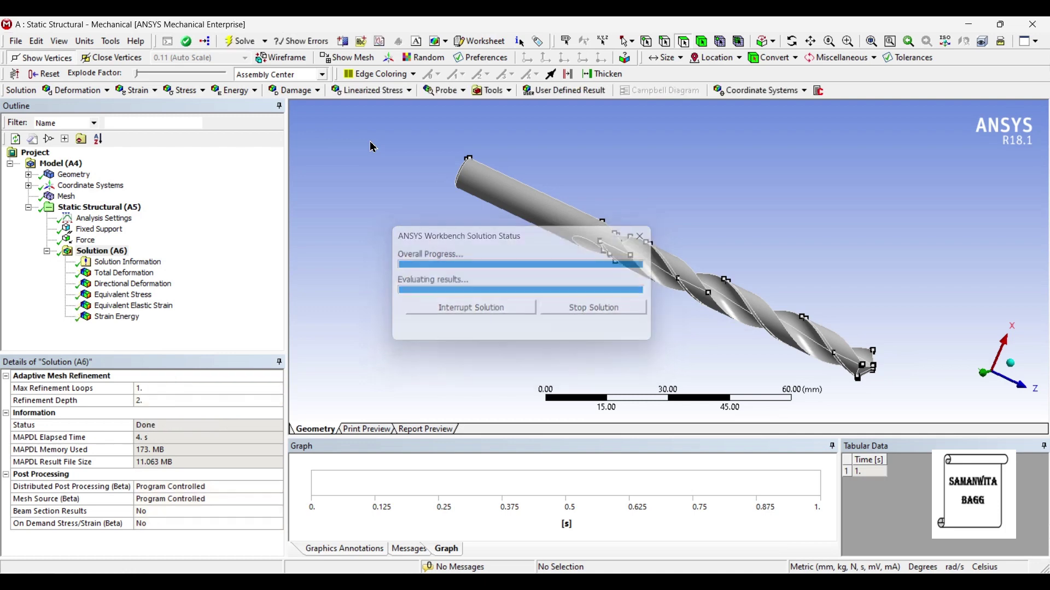
left_click(123, 273)
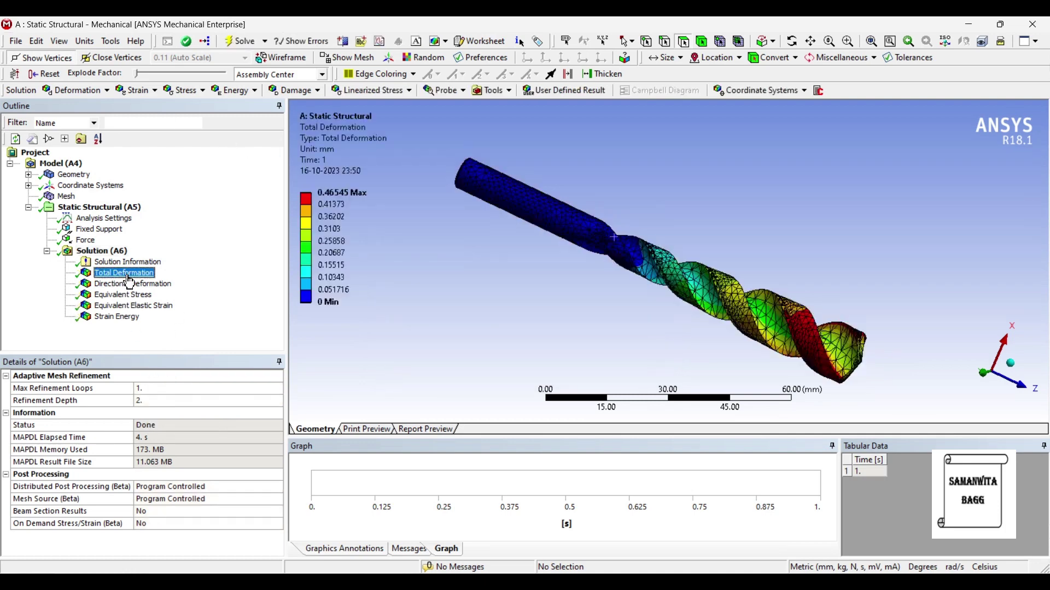
scroll(541, 278, "down", 1)
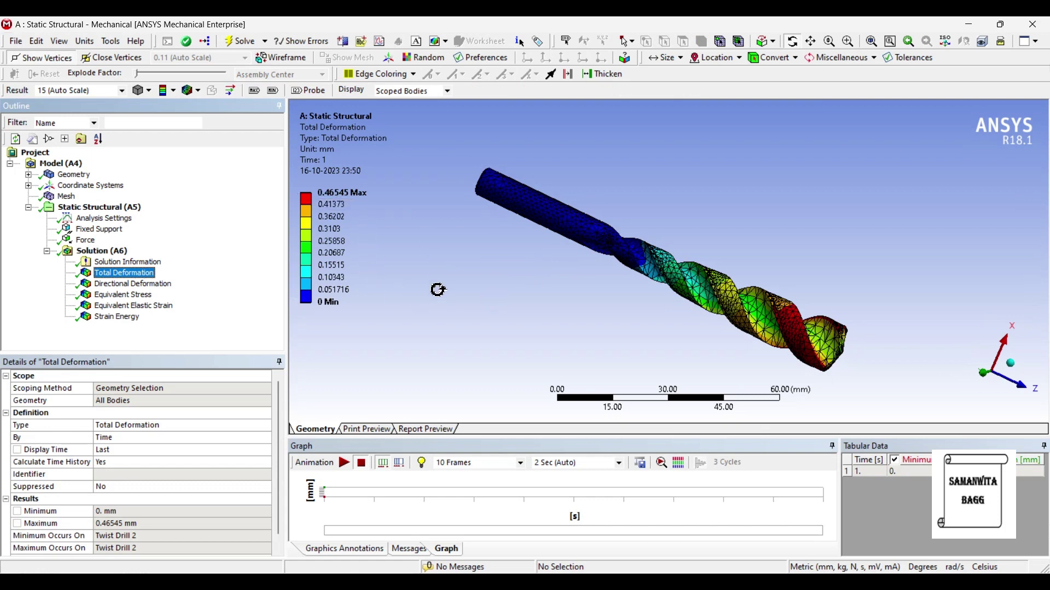
left_click(343, 463)
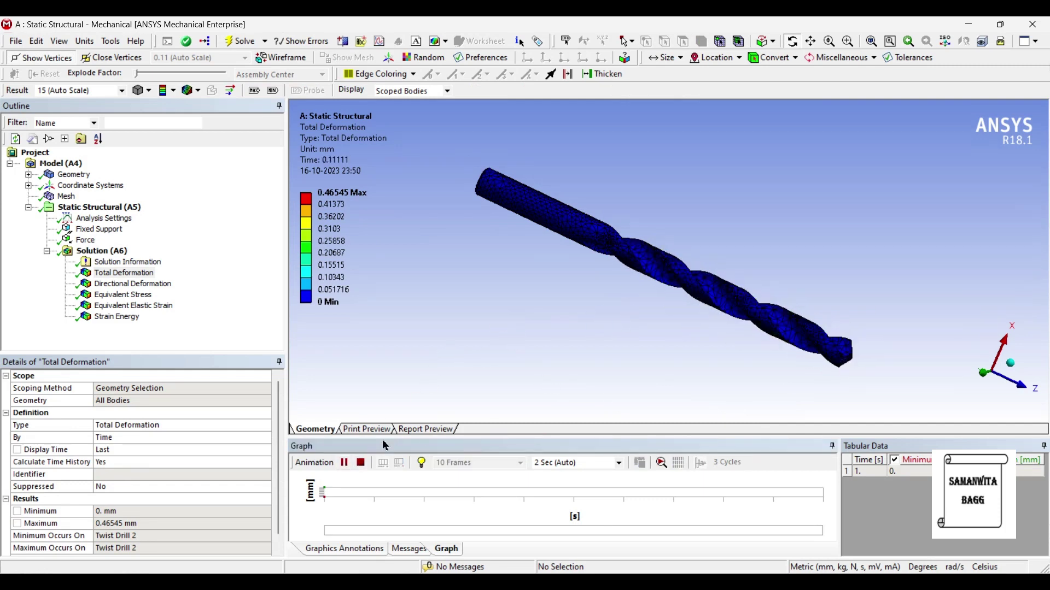
Animate the Z-direction deformation (-0.24601 mm), then stop it and bring up equivalent stress (6565.2 MPa)
left_click(164, 285)
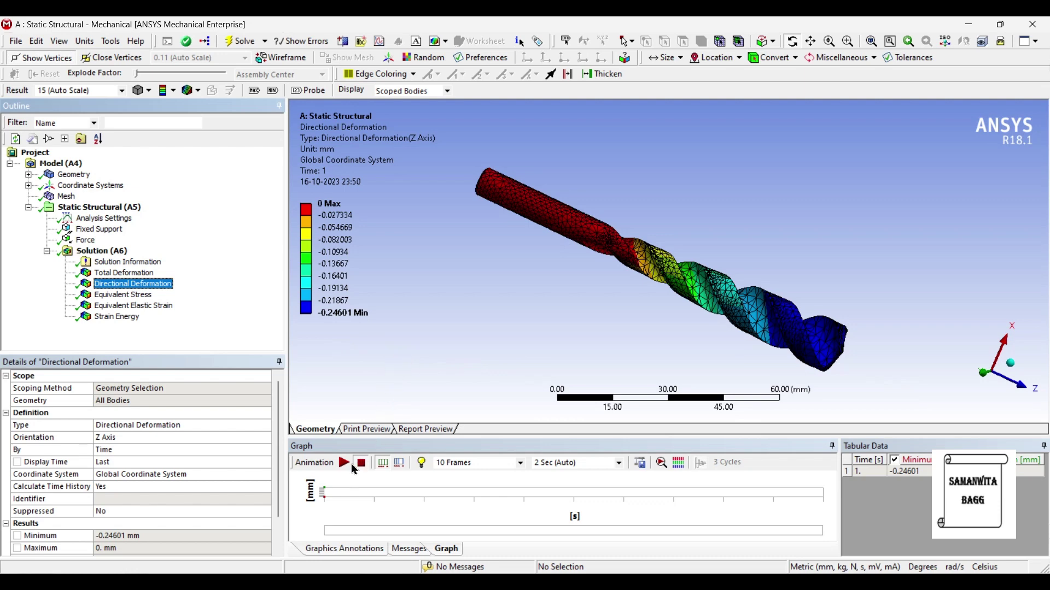
left_click(347, 463)
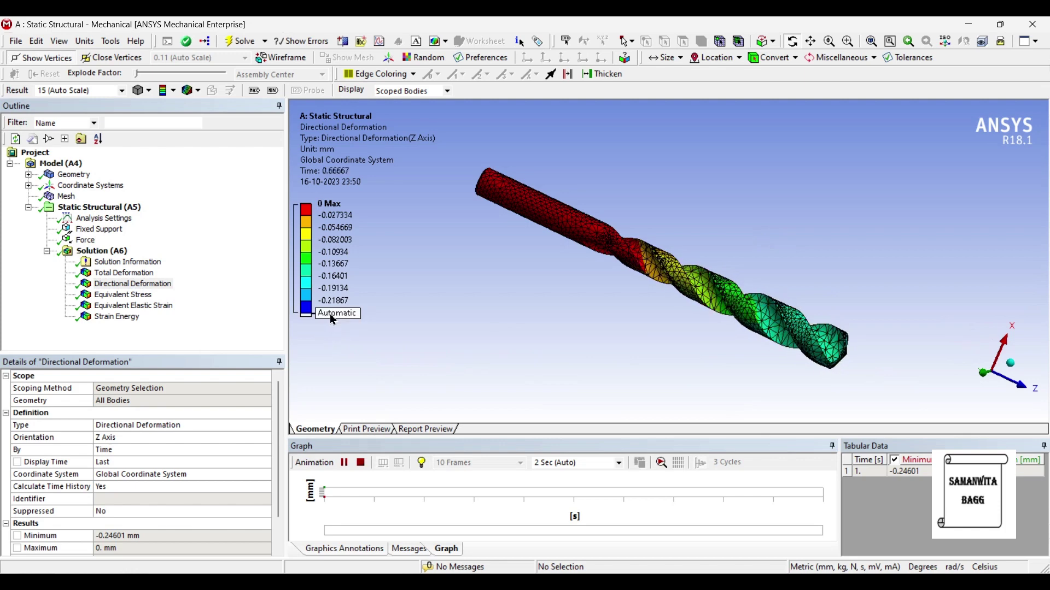
left_click(361, 463)
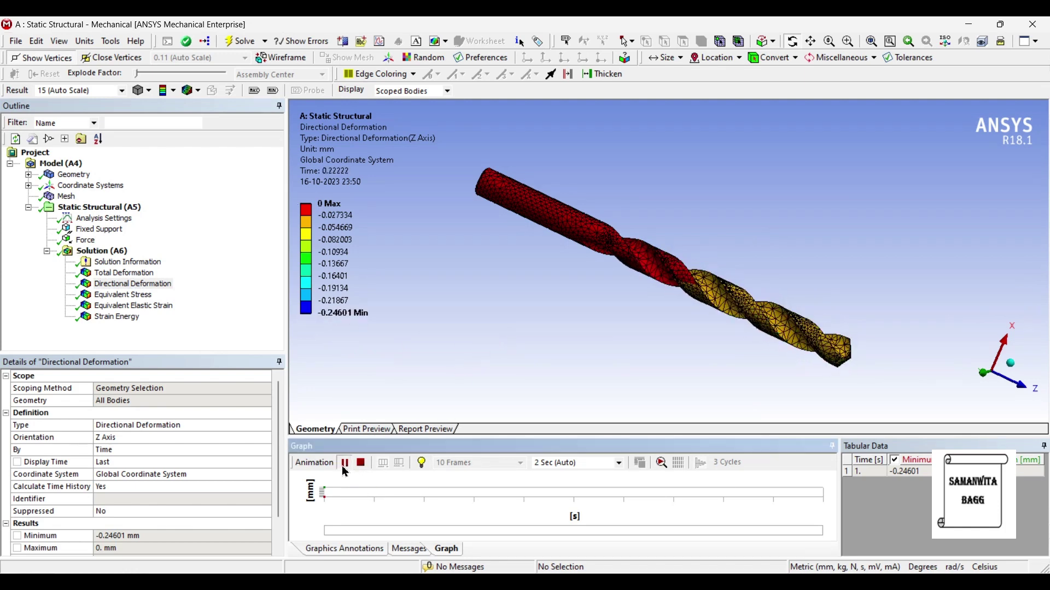
left_click(136, 295)
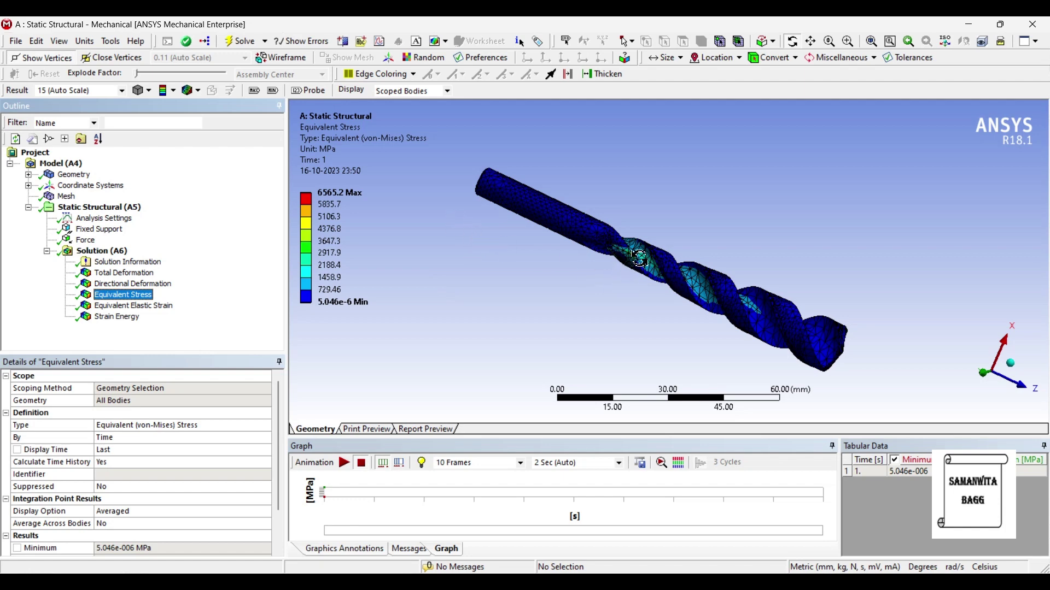
Toggle the max/min stress labels on the drill, then briefly animate the equivalent stress
left_click(254, 91)
left_click(273, 91)
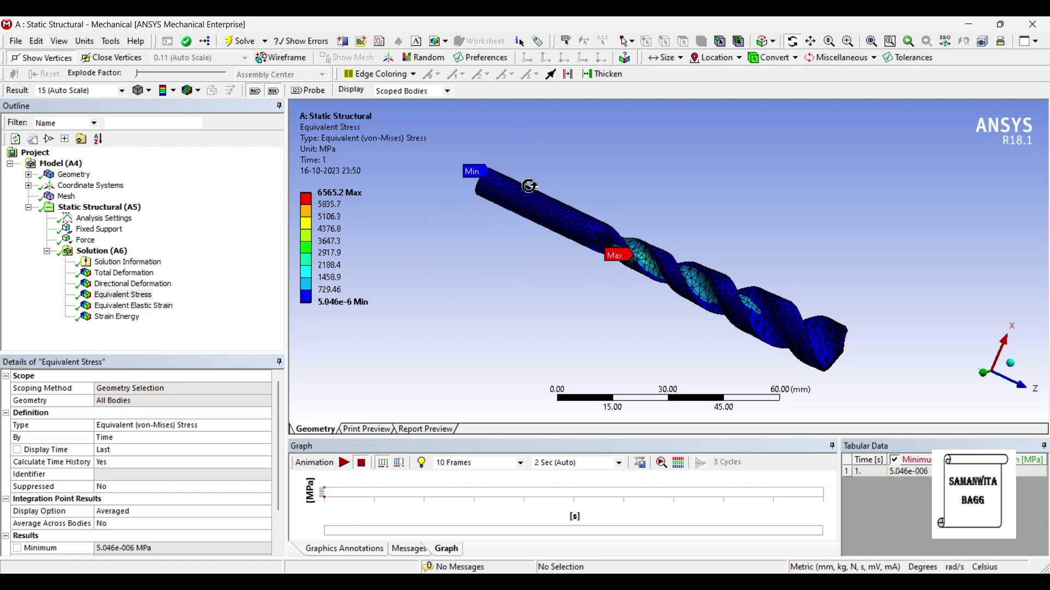
left_click(254, 90)
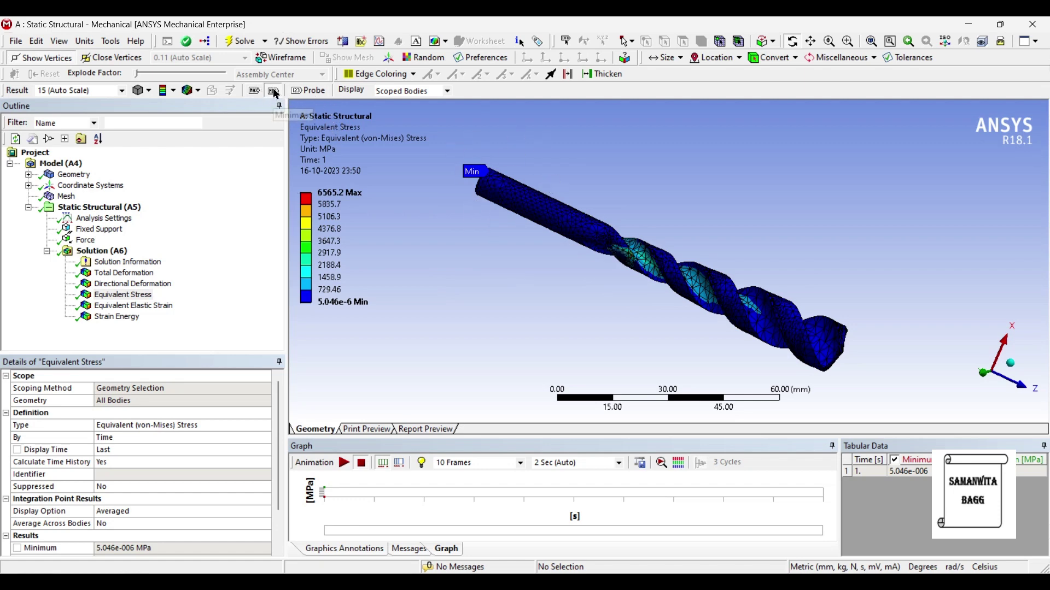
left_click(272, 90)
left_click(344, 463)
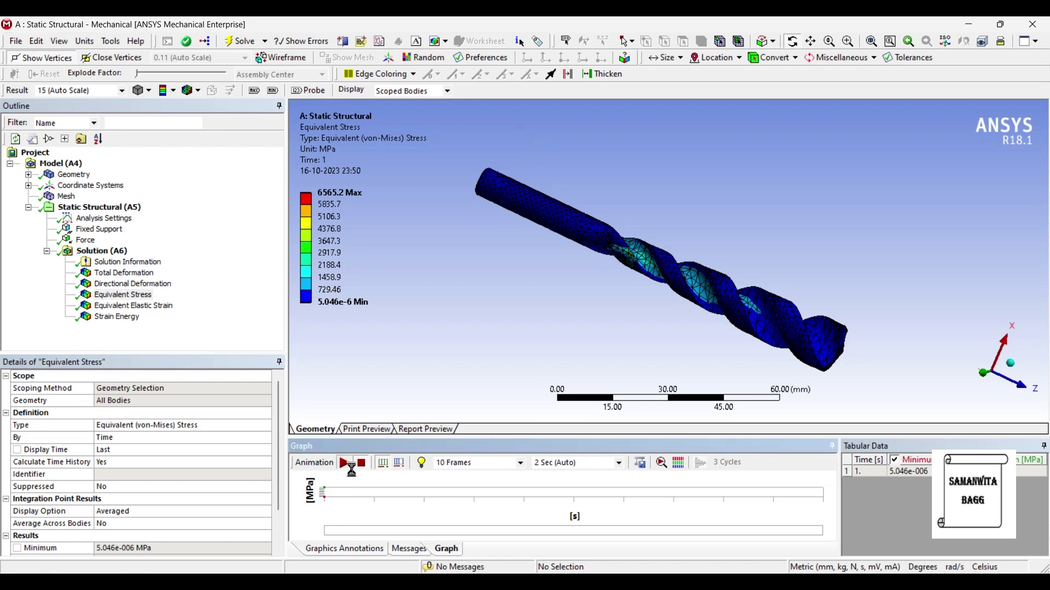
left_click(345, 463)
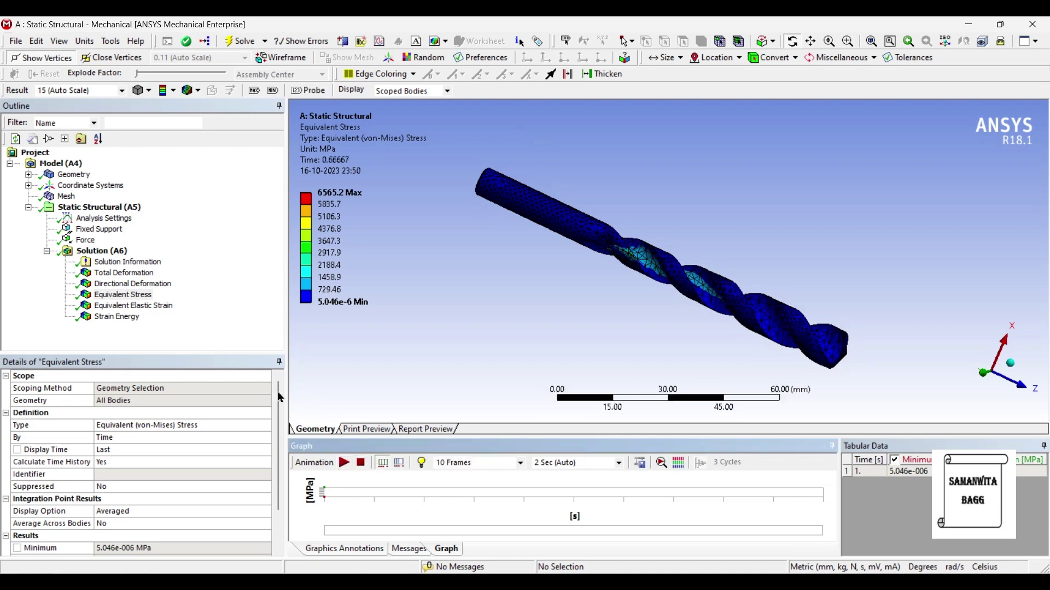
Animate the equivalent elastic strain, then show strain energy peaking at 6.9575 mJ
left_click(151, 307)
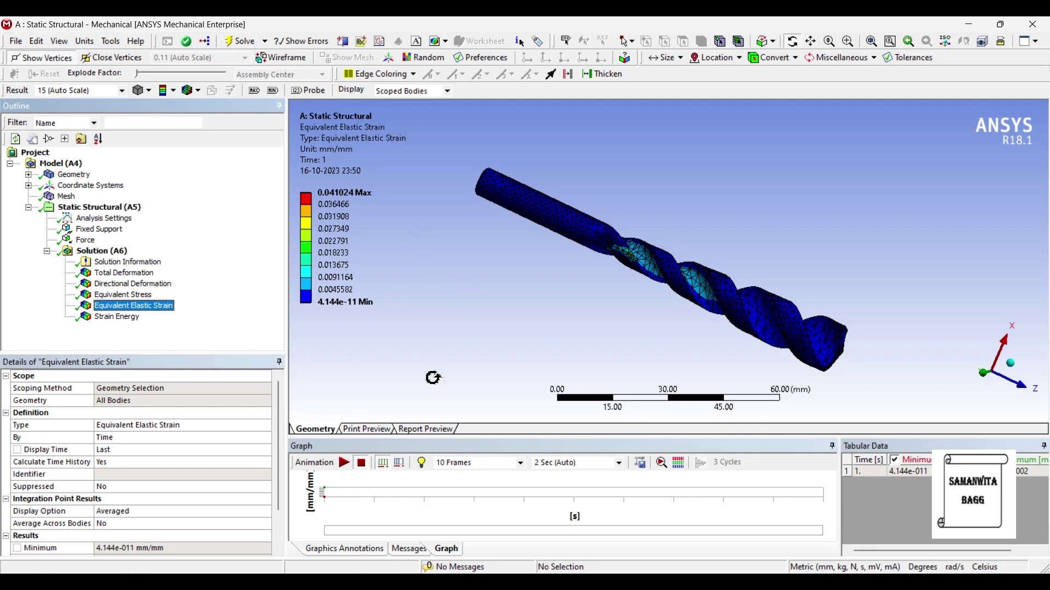
left_click(344, 463)
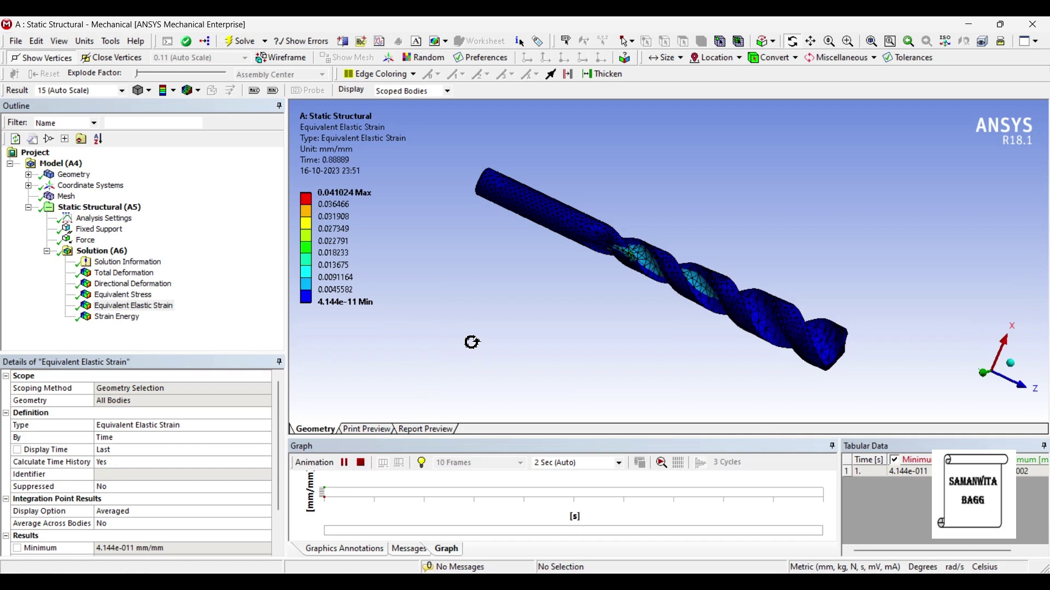
left_click(344, 463)
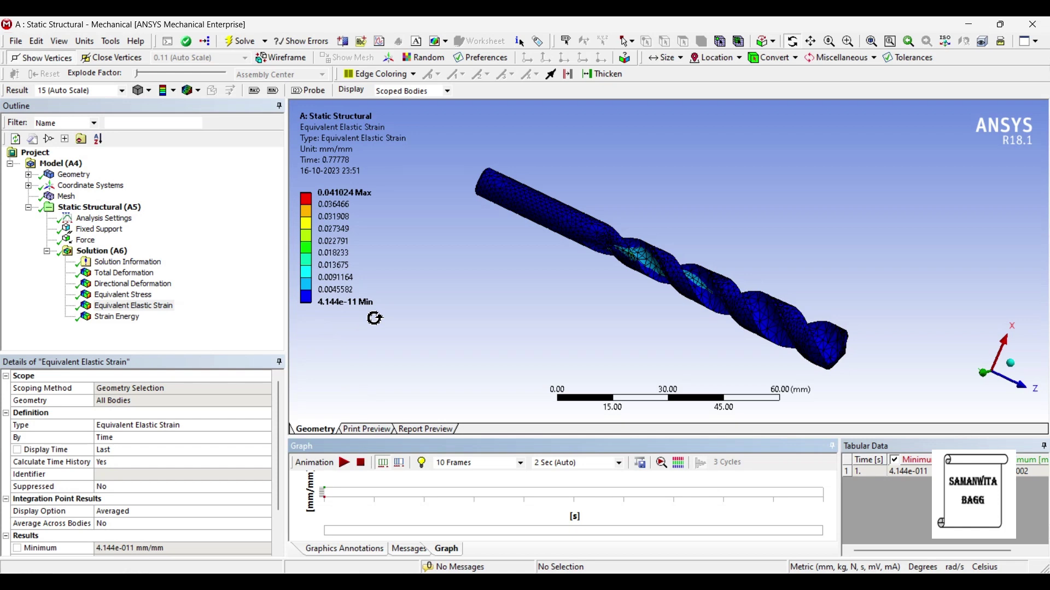
left_click(117, 318)
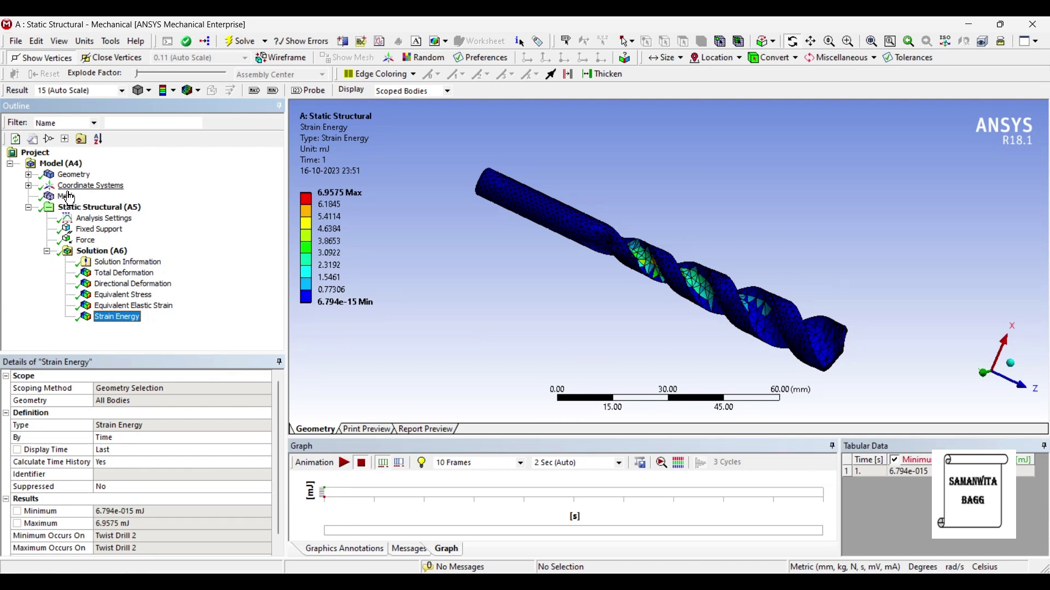
left_click(28, 175)
Assign Tungsten Carbide as the material of the Twist Drill 2 body
left_click(90, 185)
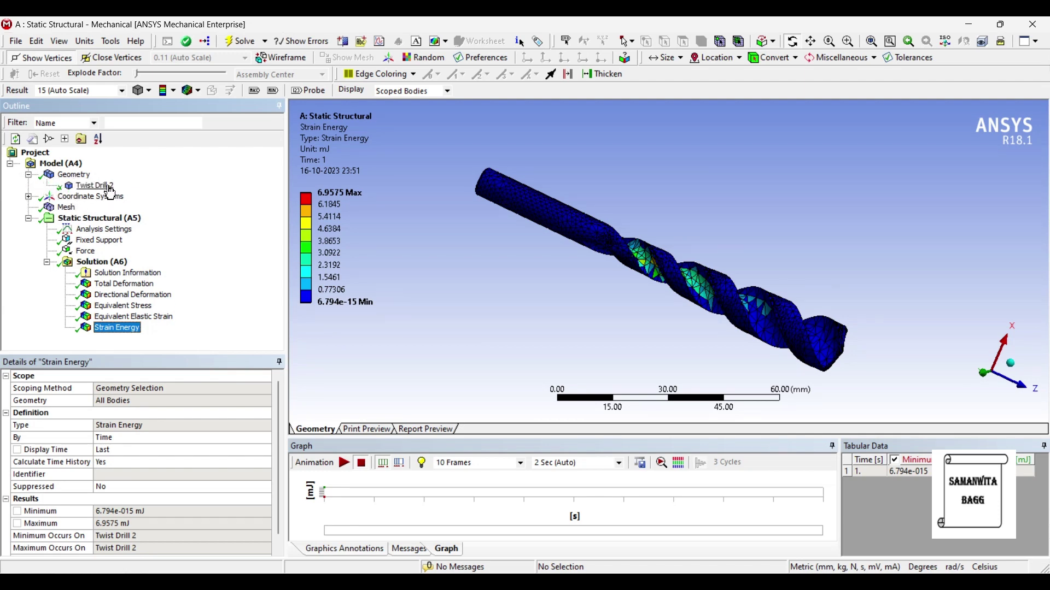
left_click(221, 487)
left_click(278, 491)
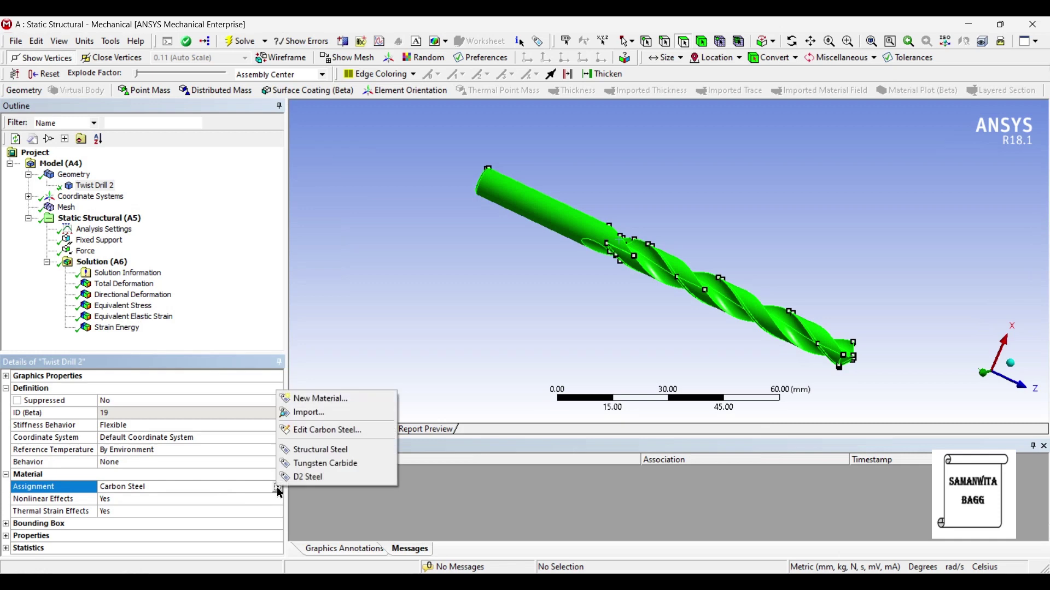
left_click(323, 462)
Show and animate the updated total deformation, now peaking at 1.8536 mm
left_click(123, 262)
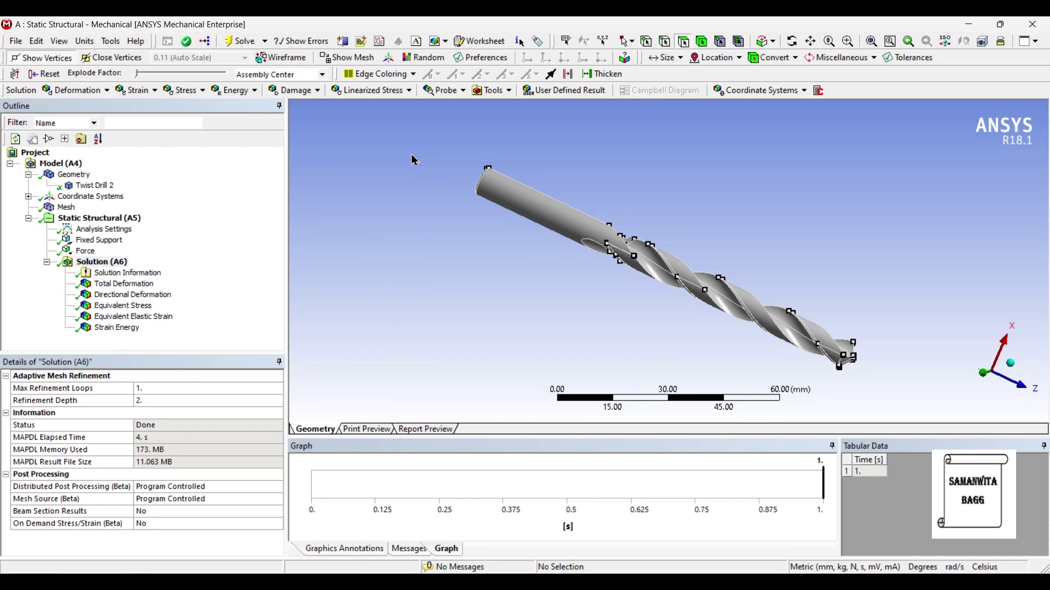
left_click(151, 284)
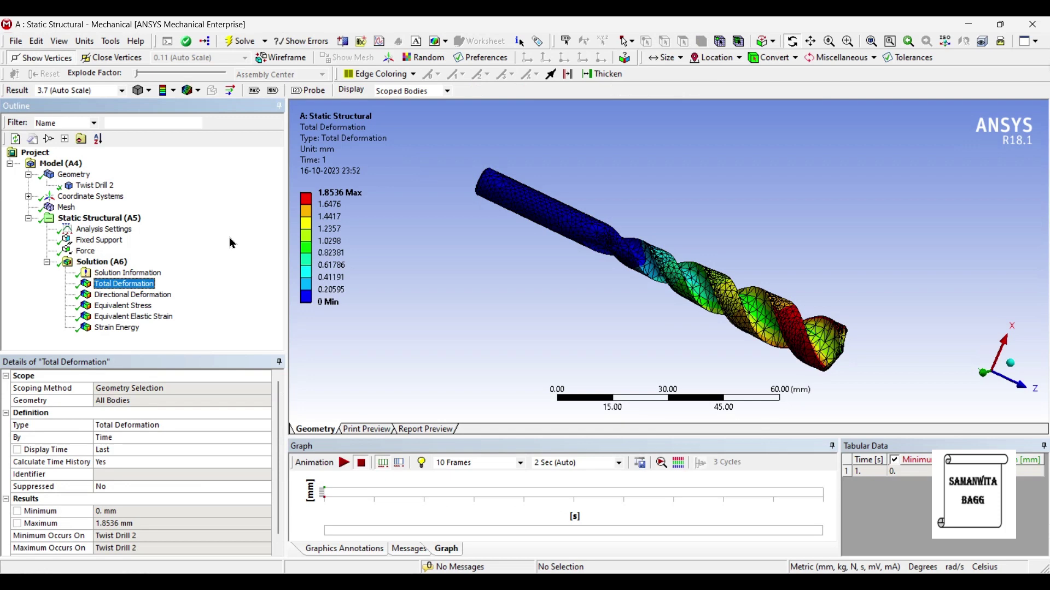
left_click(344, 462)
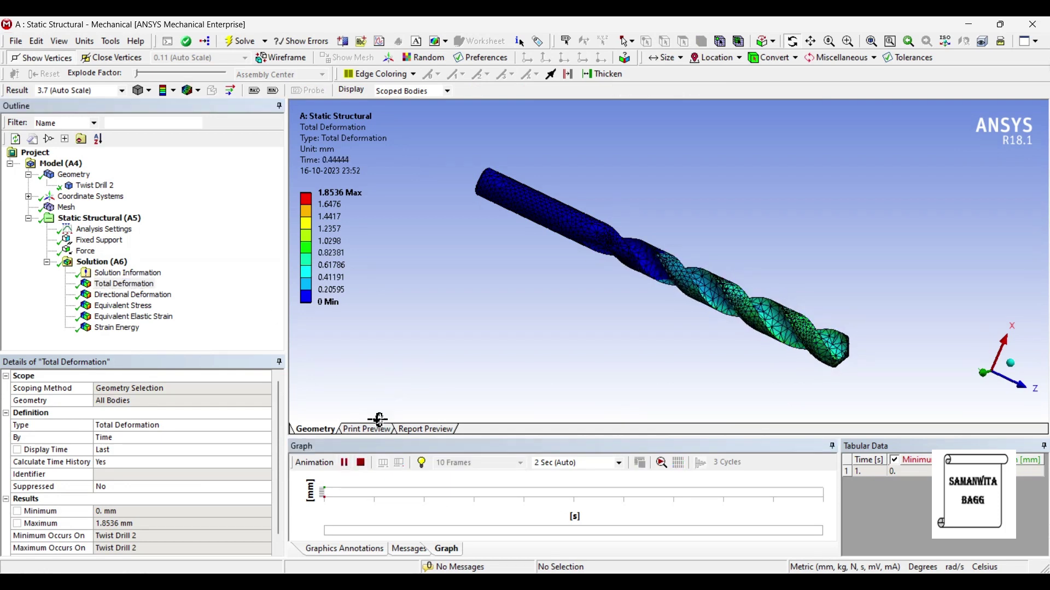
Pause the total deformation, then animate and pause the directional deformation result
left_click(345, 464)
left_click(137, 295)
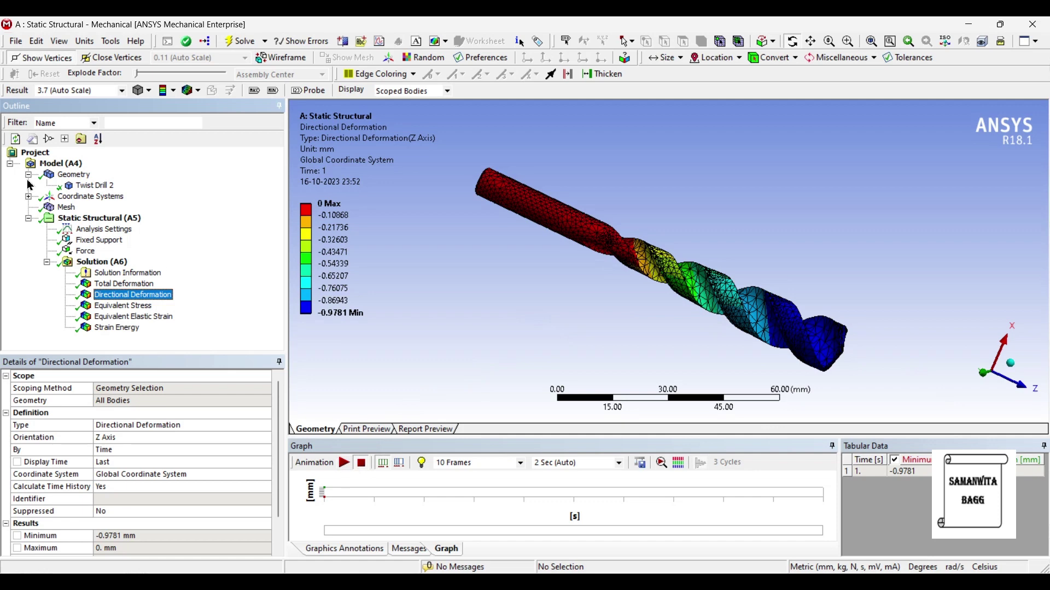
left_click(344, 463)
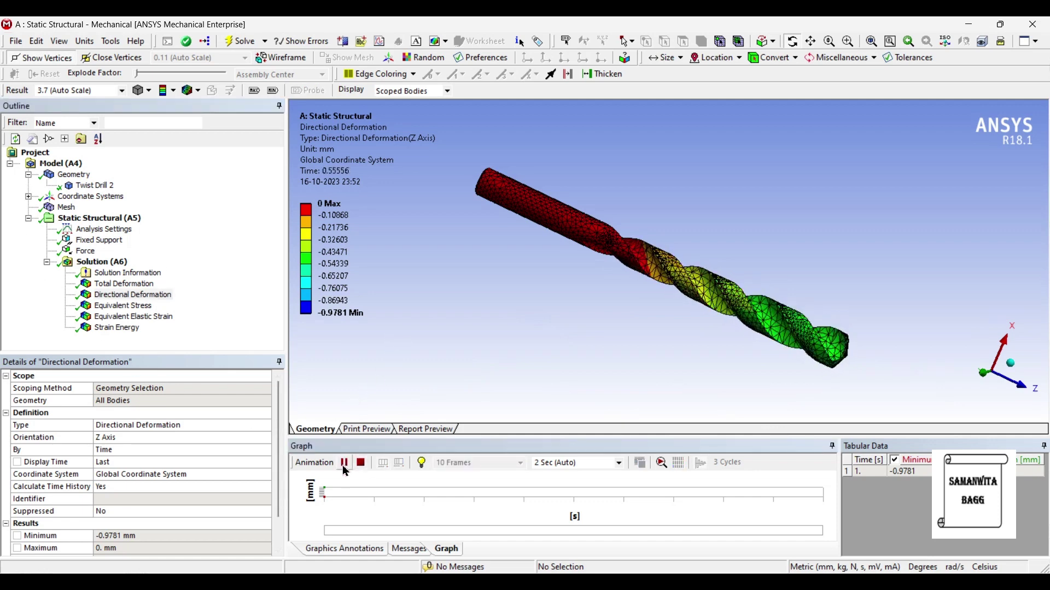
left_click(442, 348)
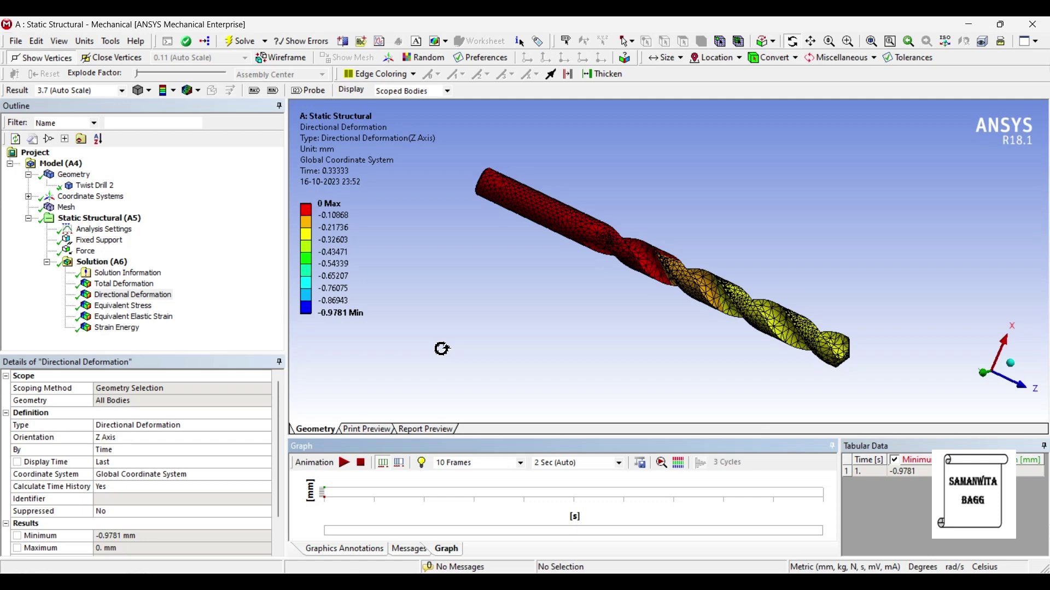
left_click(104, 295)
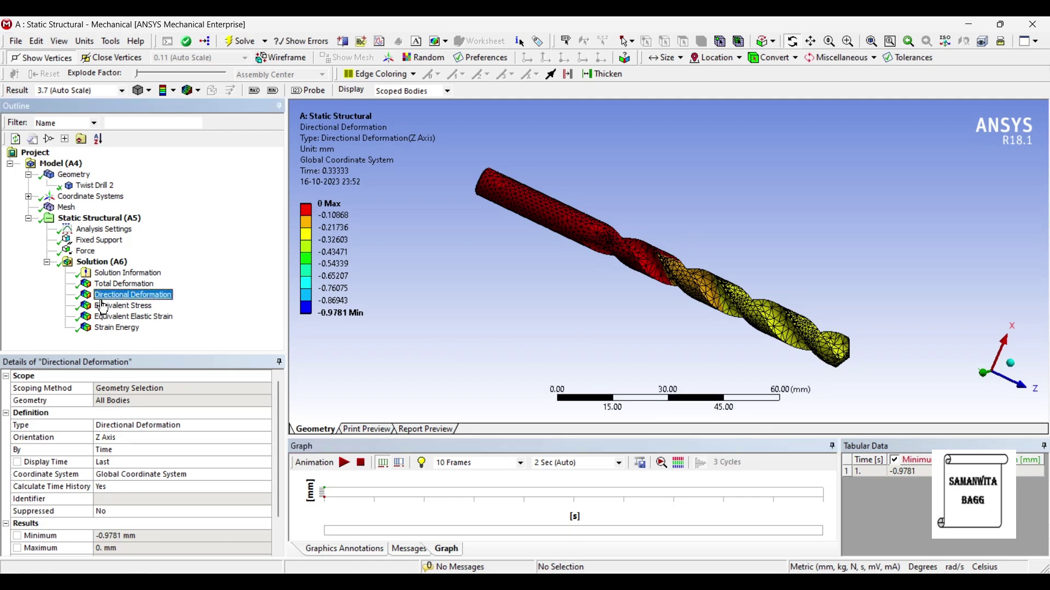
Show equivalent stress (6431.4 MPa), elastic strain (0.15928) and strain energy (27.706 mJ) in turn
left_click(156, 308)
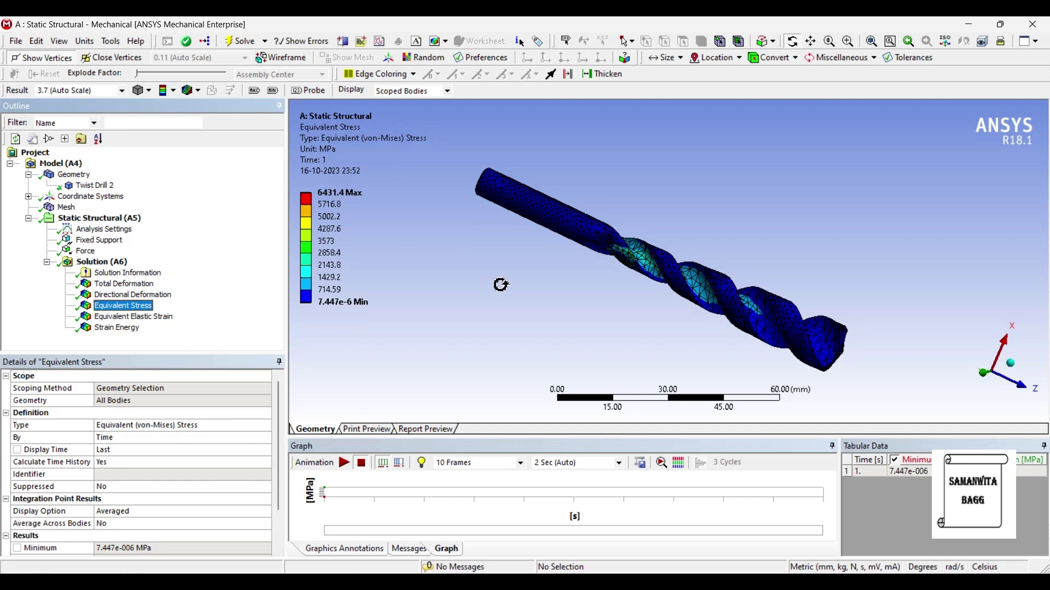
left_click(159, 318)
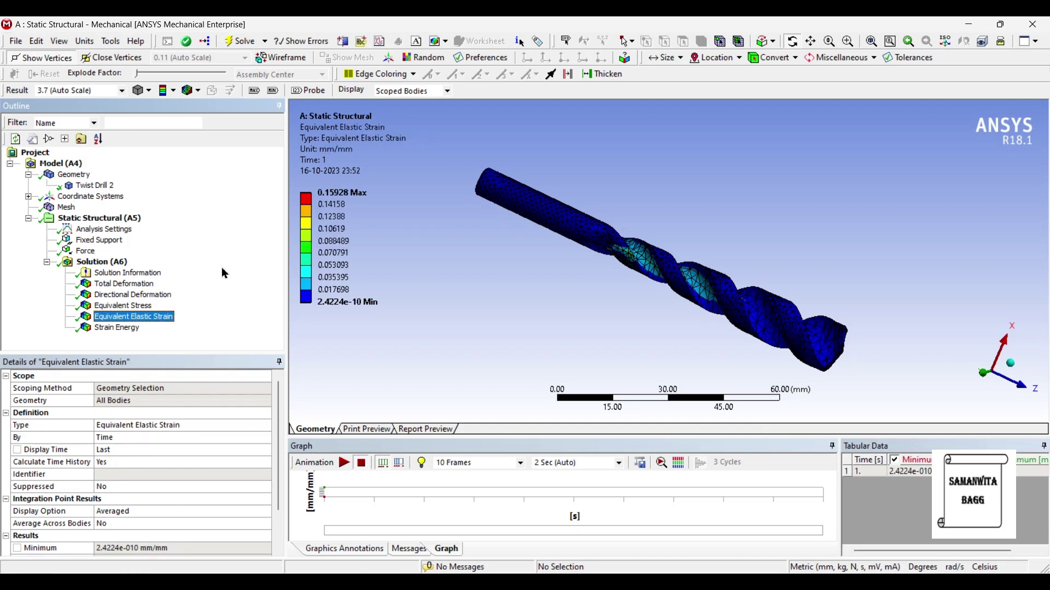
left_click(138, 329)
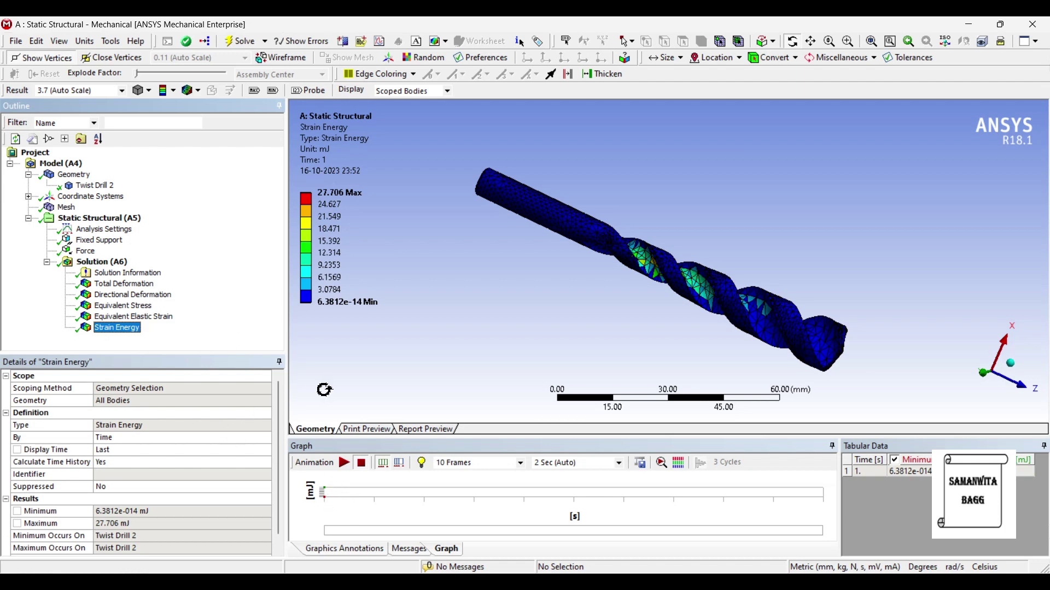
Assign D2 Steel as the material of the Twist Drill 2 body
left_click(95, 186)
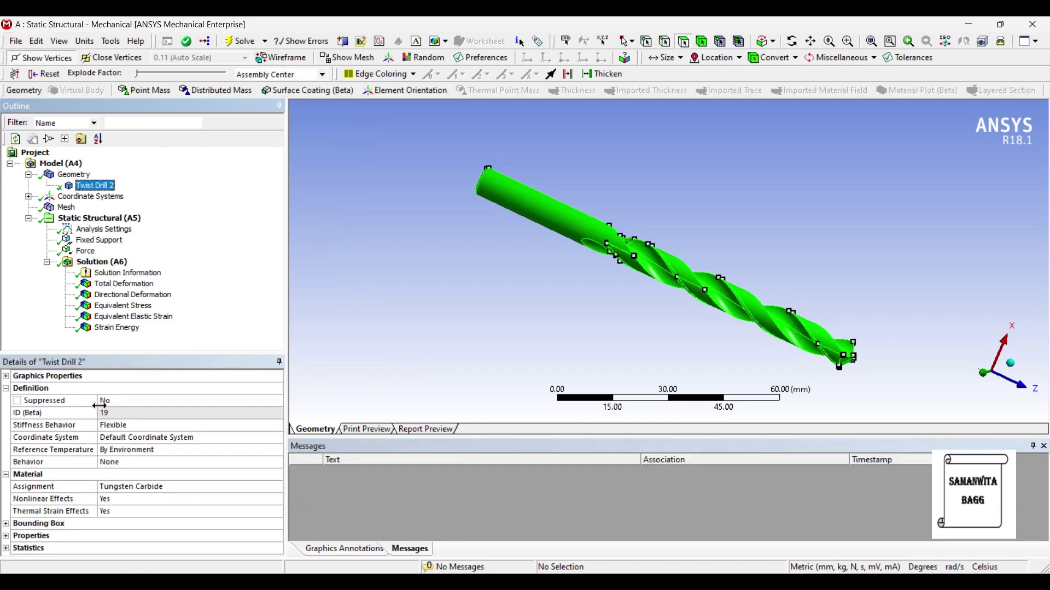
left_click(192, 487)
left_click(277, 487)
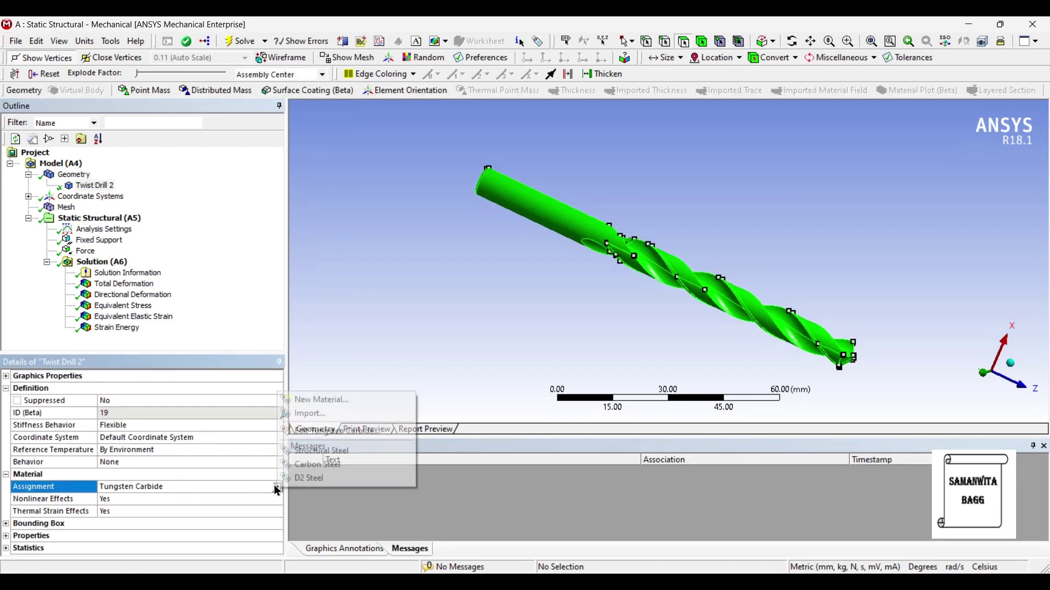
left_click(327, 479)
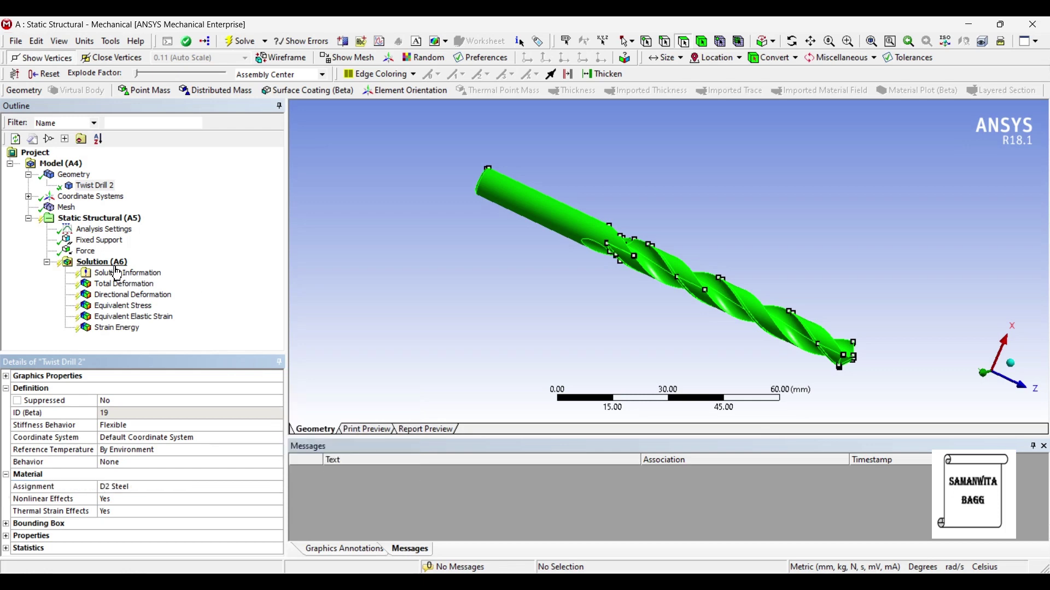
Re-solve the model and show total deformation peaking at 3.4725 mm
left_click(102, 262)
left_click(241, 41)
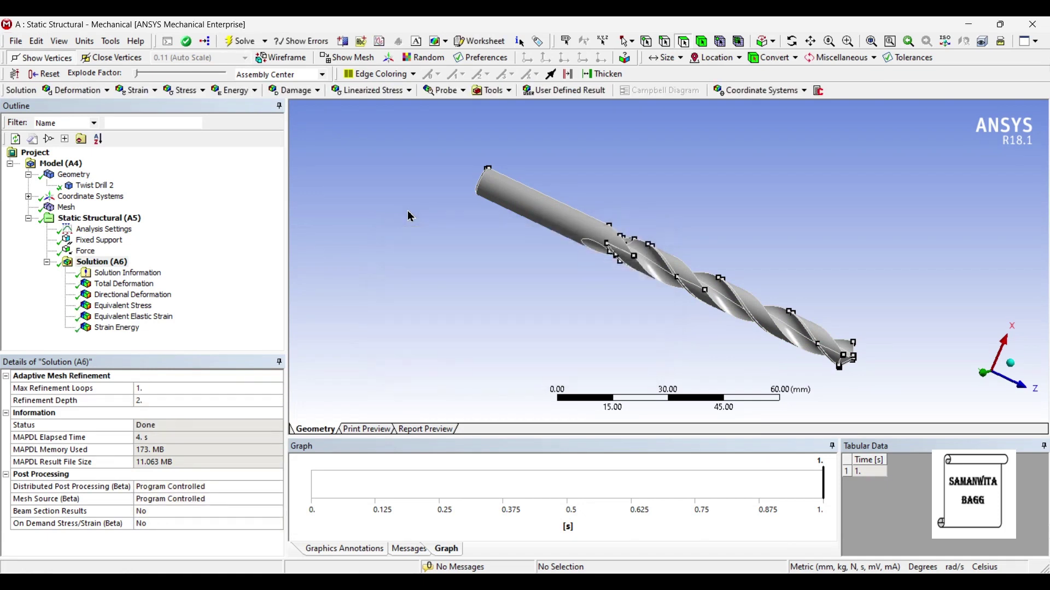
left_click(137, 286)
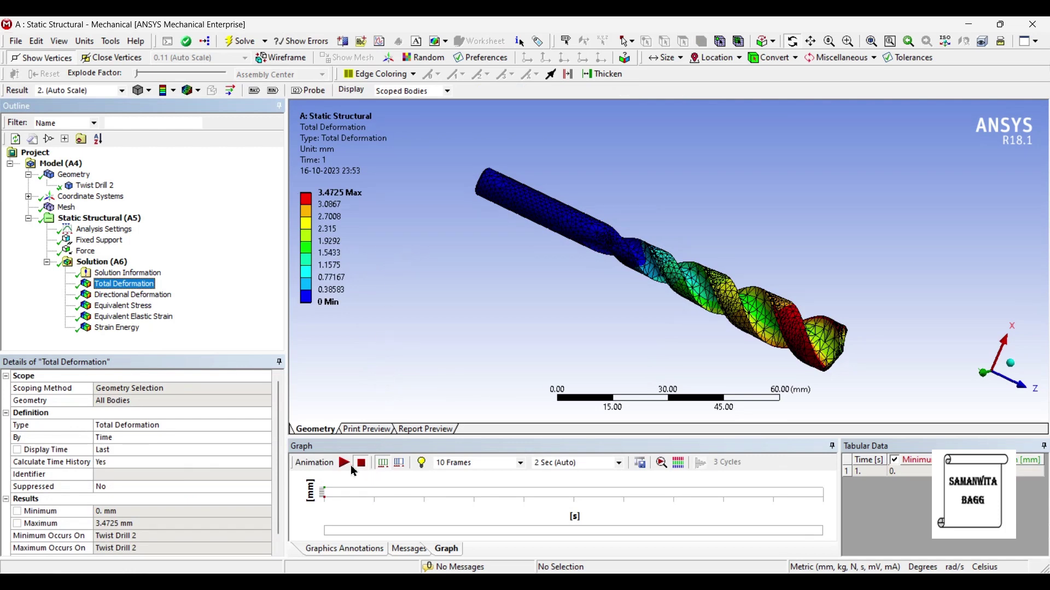
left_click(343, 466)
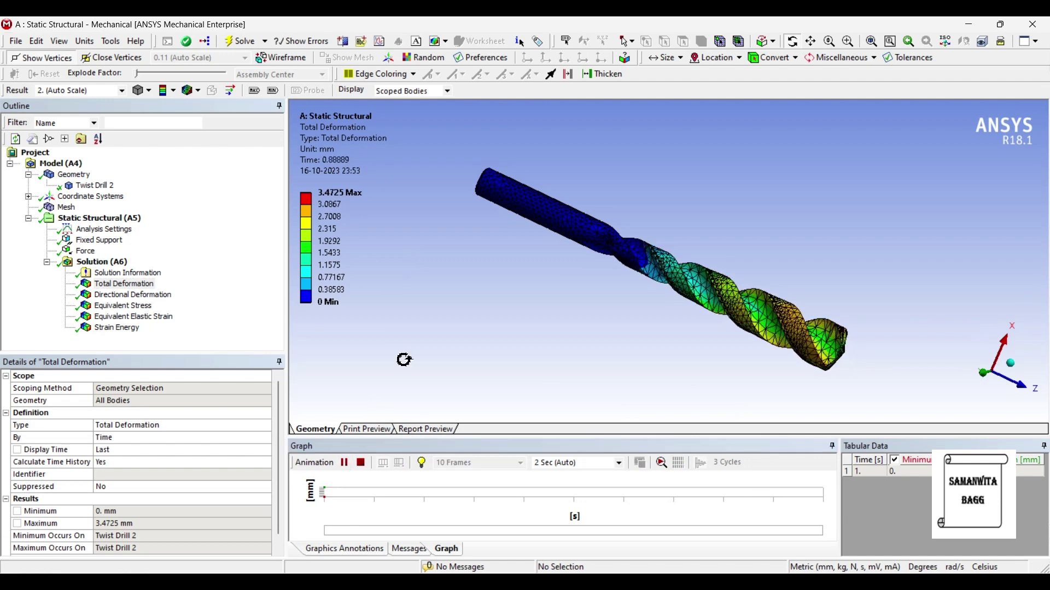
left_click(343, 465)
left_click(164, 296)
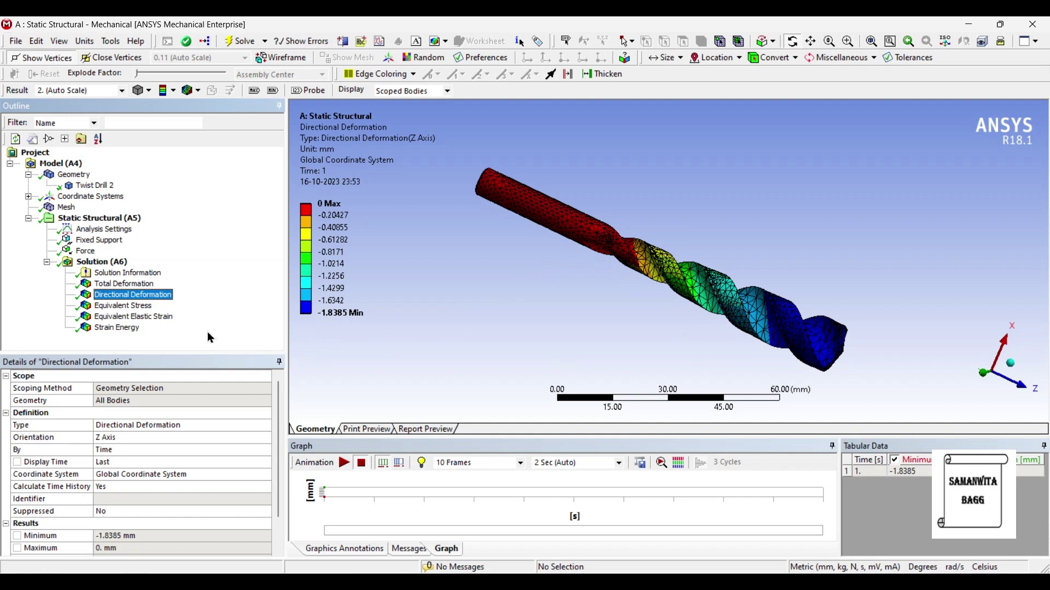
left_click(140, 307)
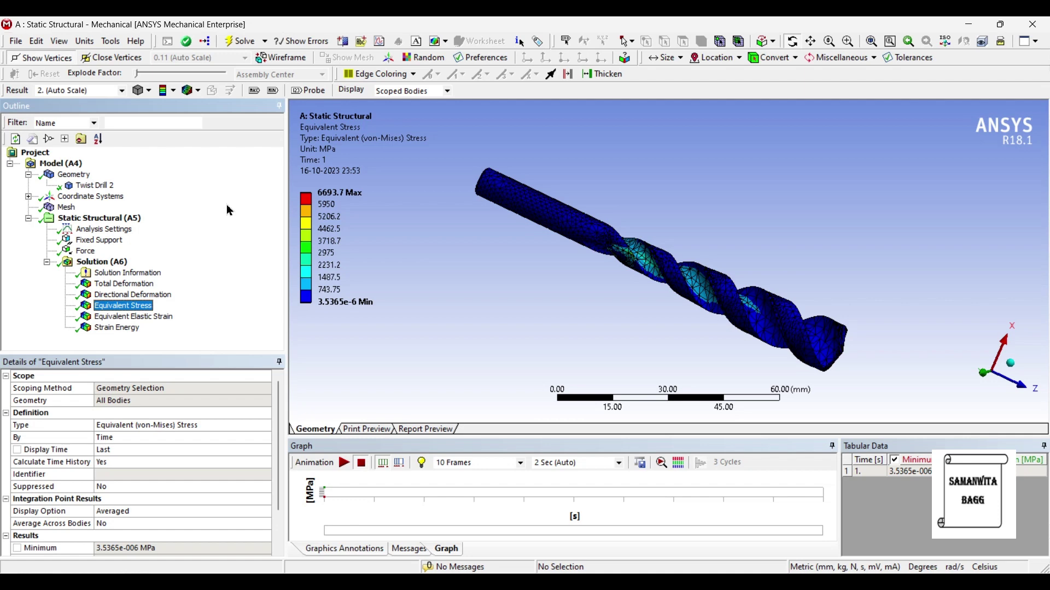
left_click(138, 319)
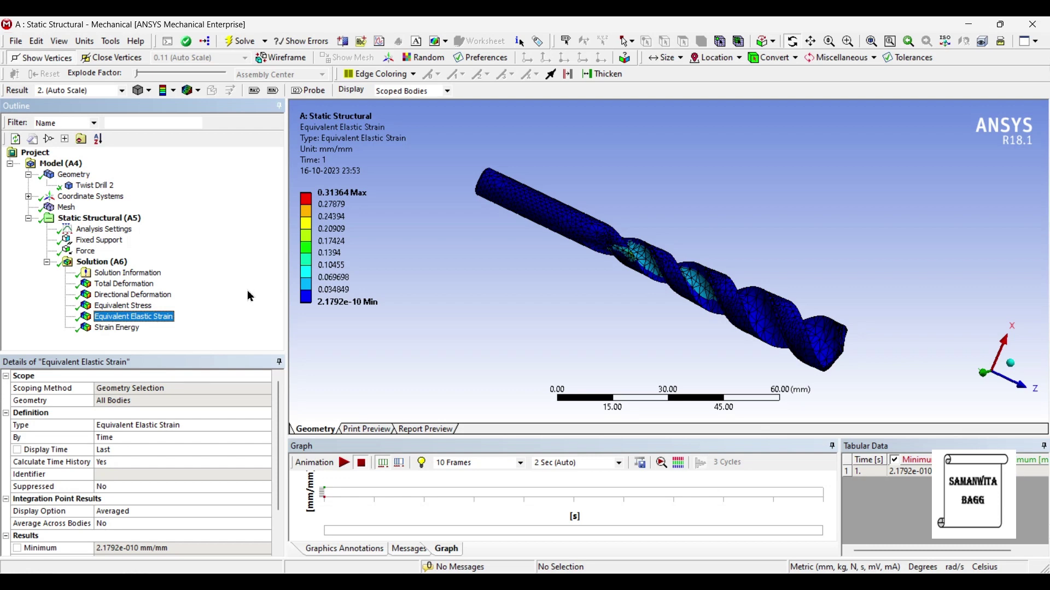
left_click(117, 328)
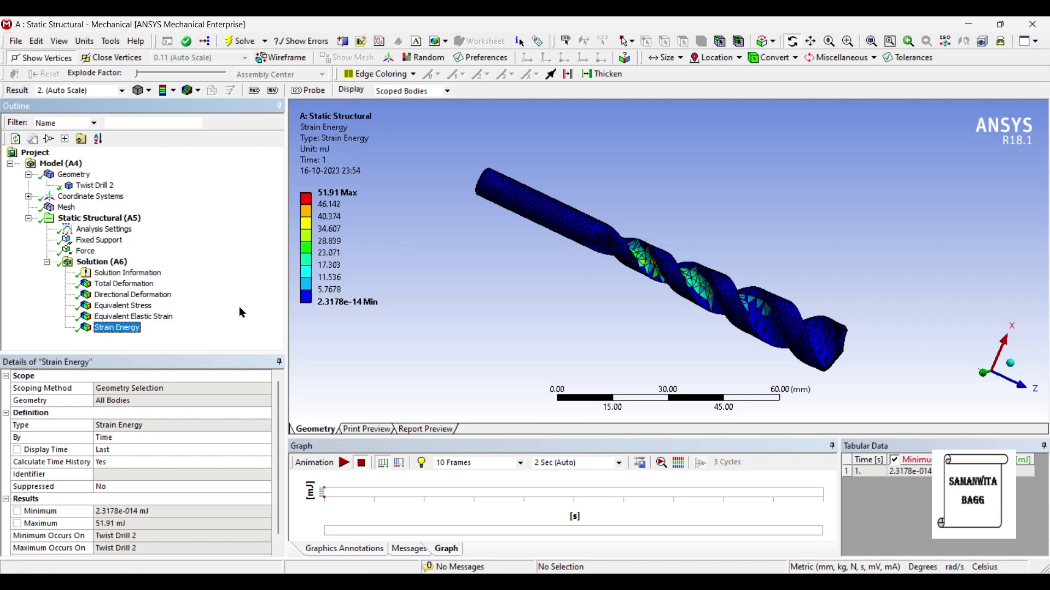
left_click(124, 284)
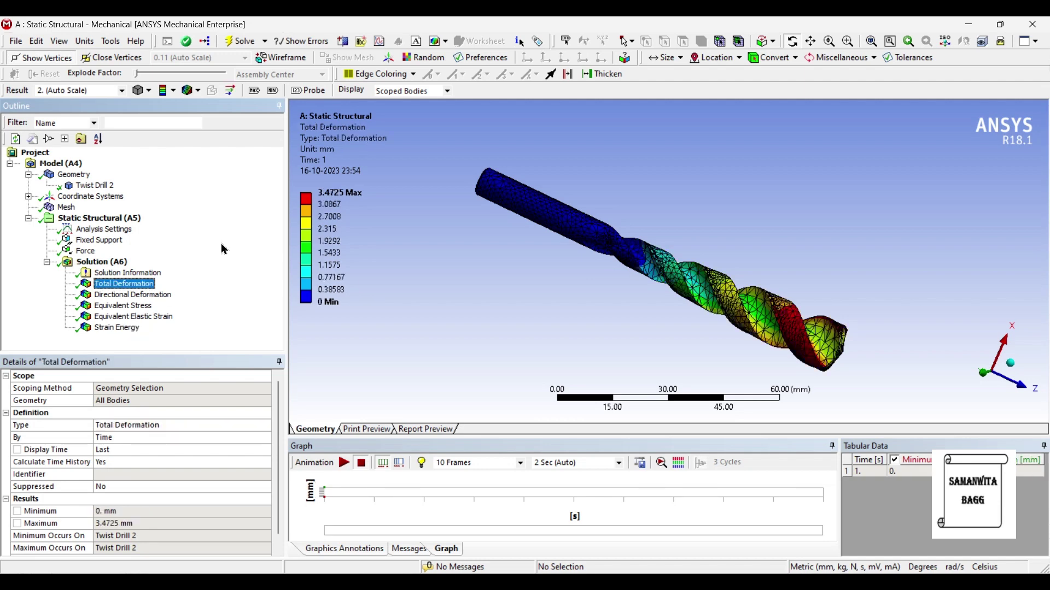